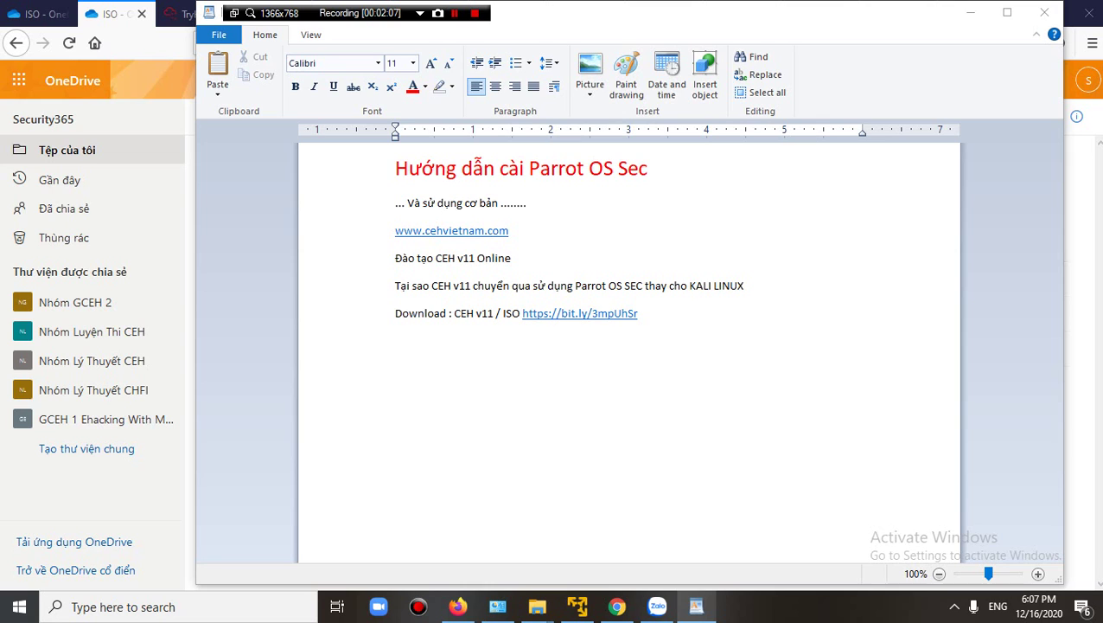
Review the OneDrive ISO folder, then switch to the CEH VIETNAM site tab at cehvietnam.com.
left_click(458, 606)
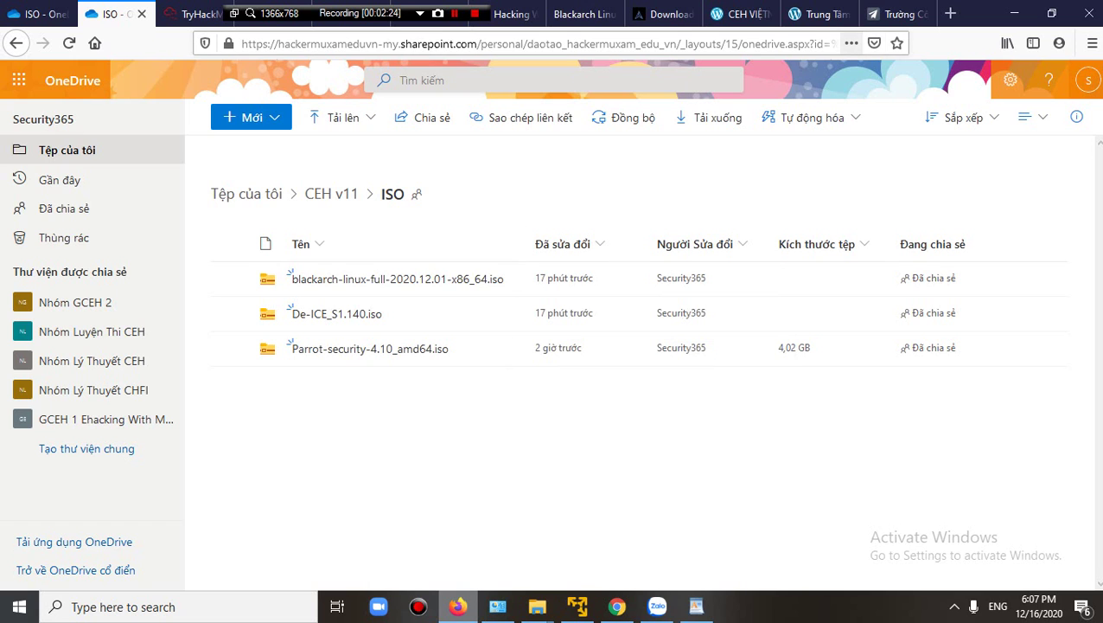
key("ctrl+9")
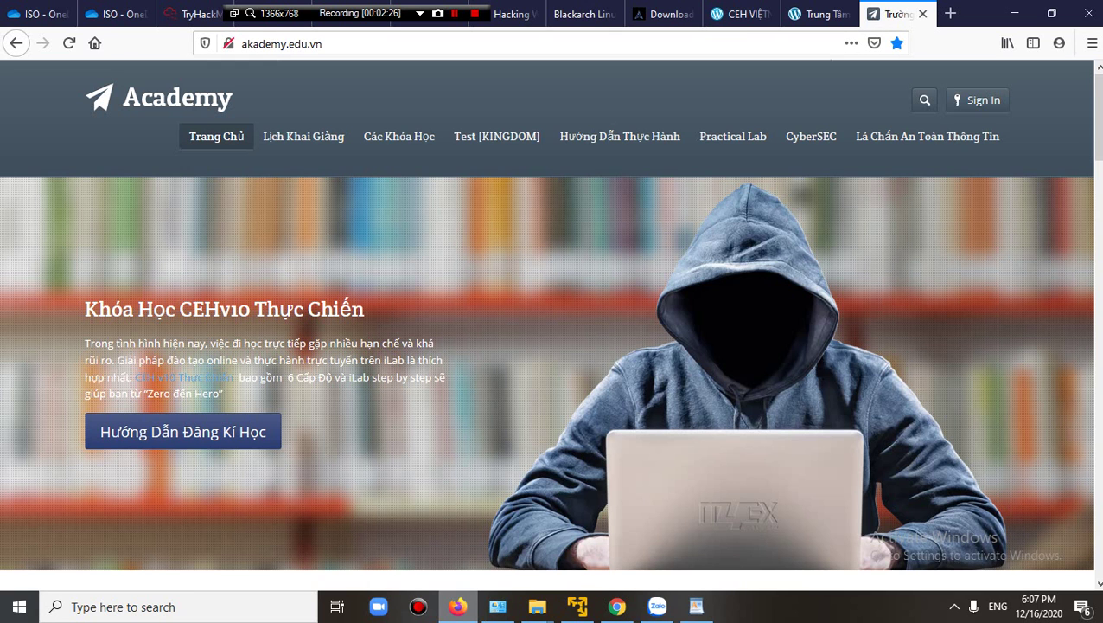
key("ctrl+shift+Tab")
key("ctrl+shift+Tab")
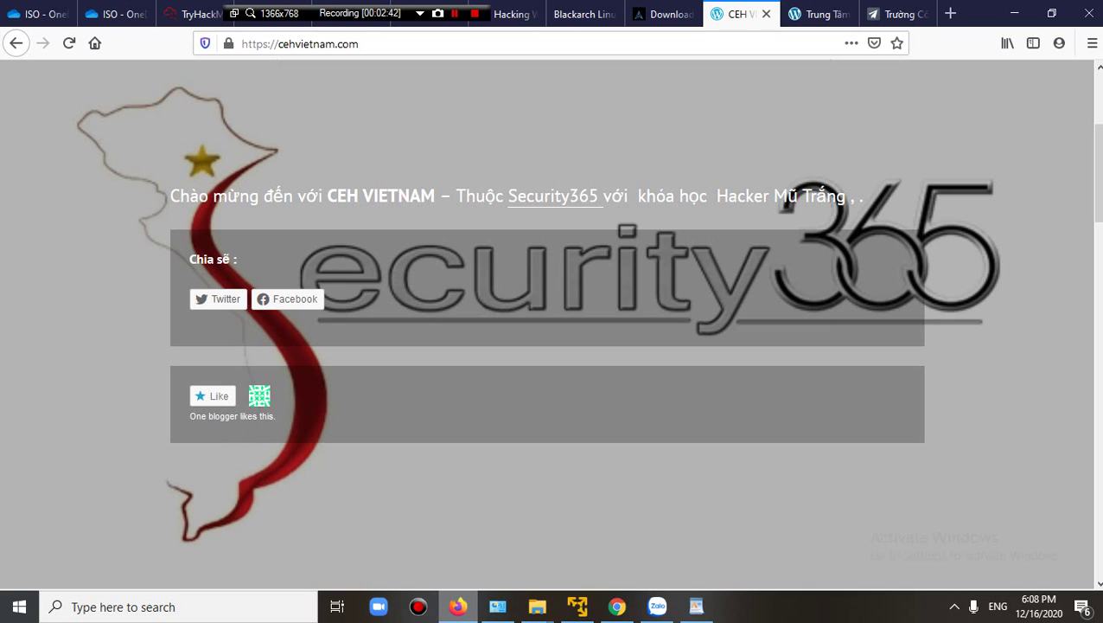
Bring up the C:\VLAB folder and select the Parrot-security-4.10_amd64 and blackarch disc images.
mouse_move(537, 606)
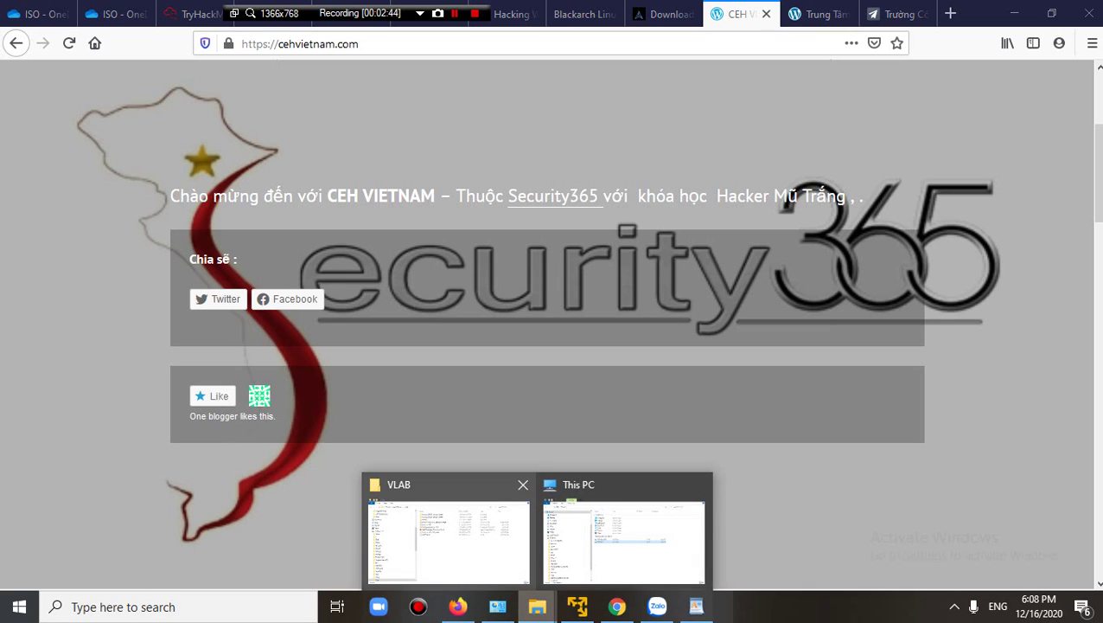
left_click(448, 532)
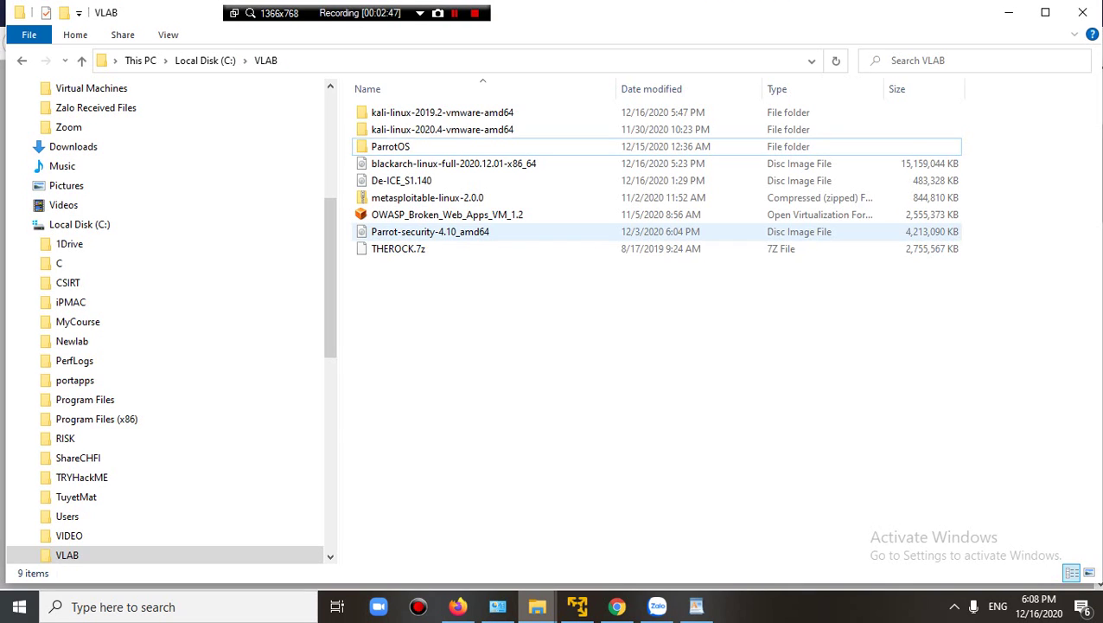
left_click(430, 232)
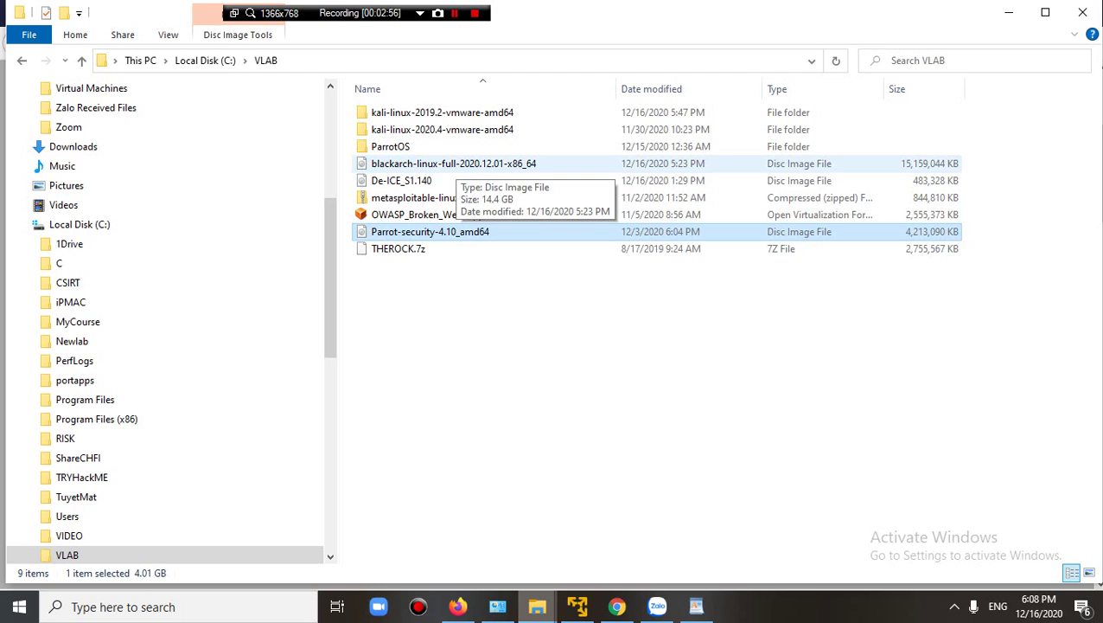
left_click(454, 164)
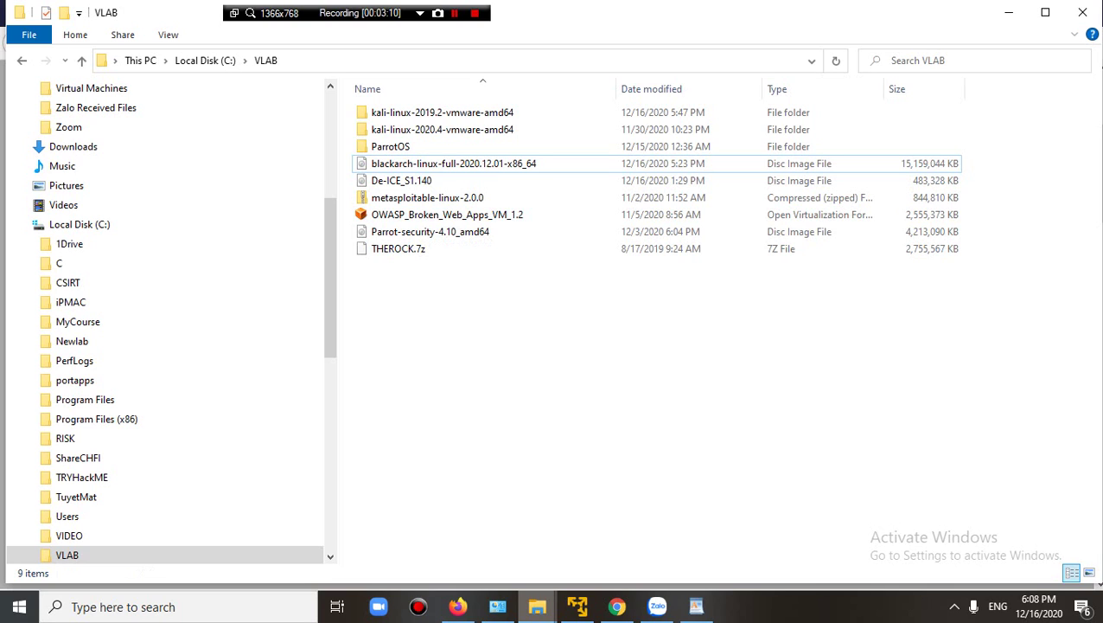
mouse_move(578, 607)
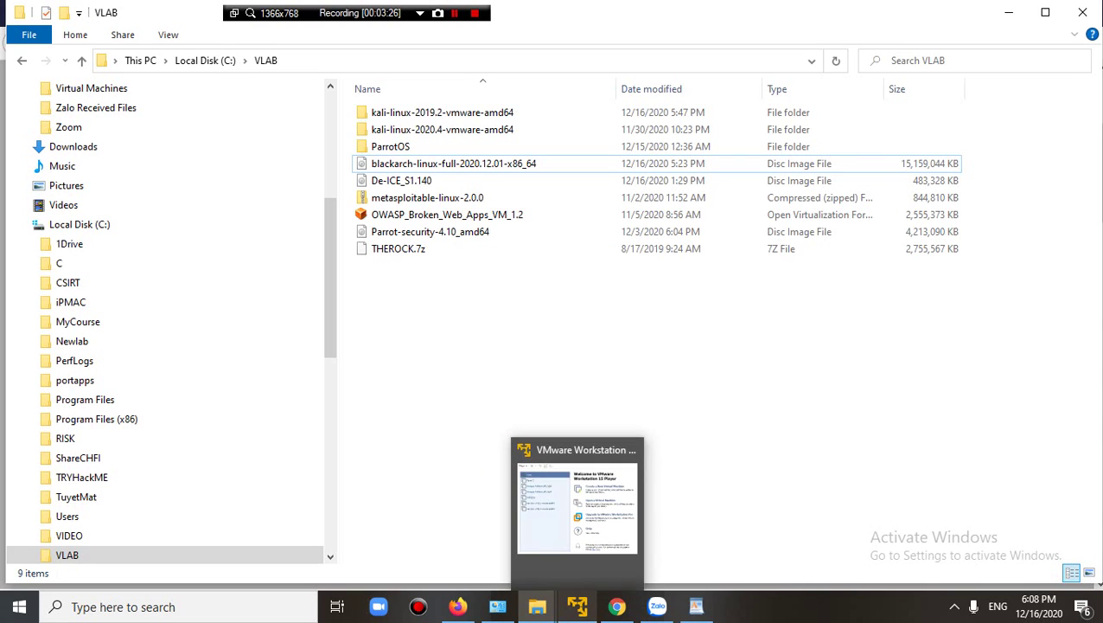
Start a new virtual machine with C:\VLAB\Parrot-security-4.10_amd64.iso as the installer disc image.
left_click(578, 606)
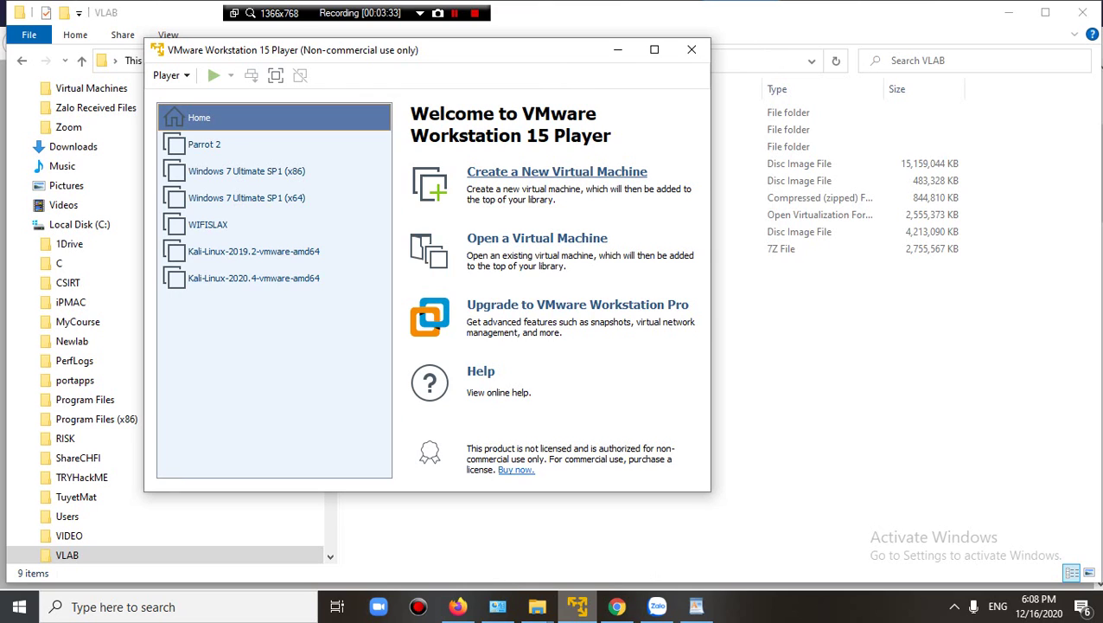
left_click(557, 171)
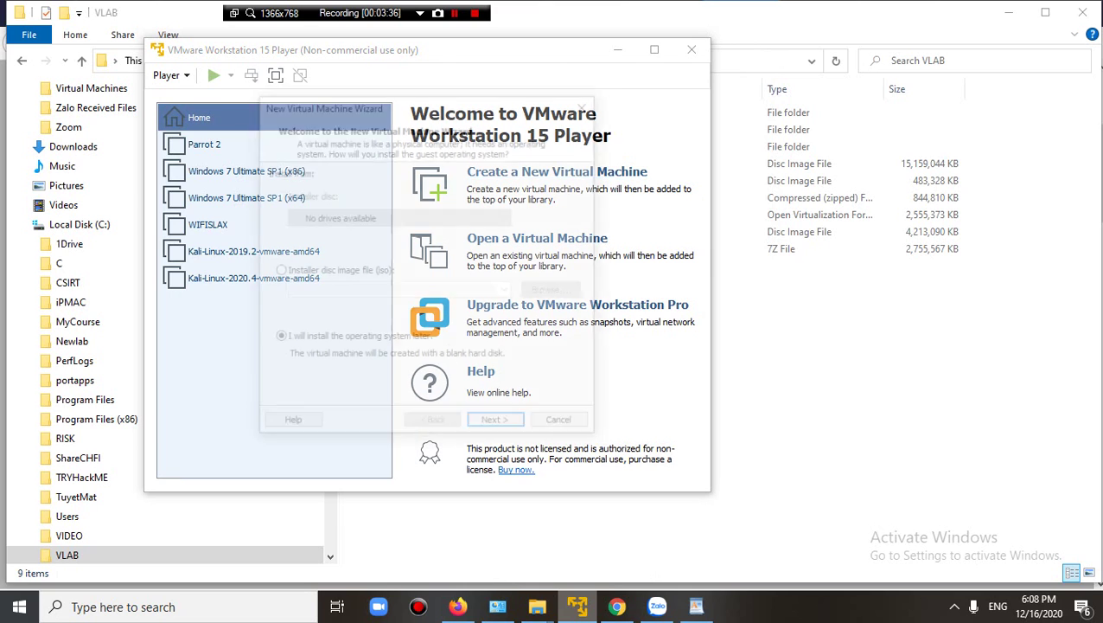
left_click_drag(467, 112, 378, 102)
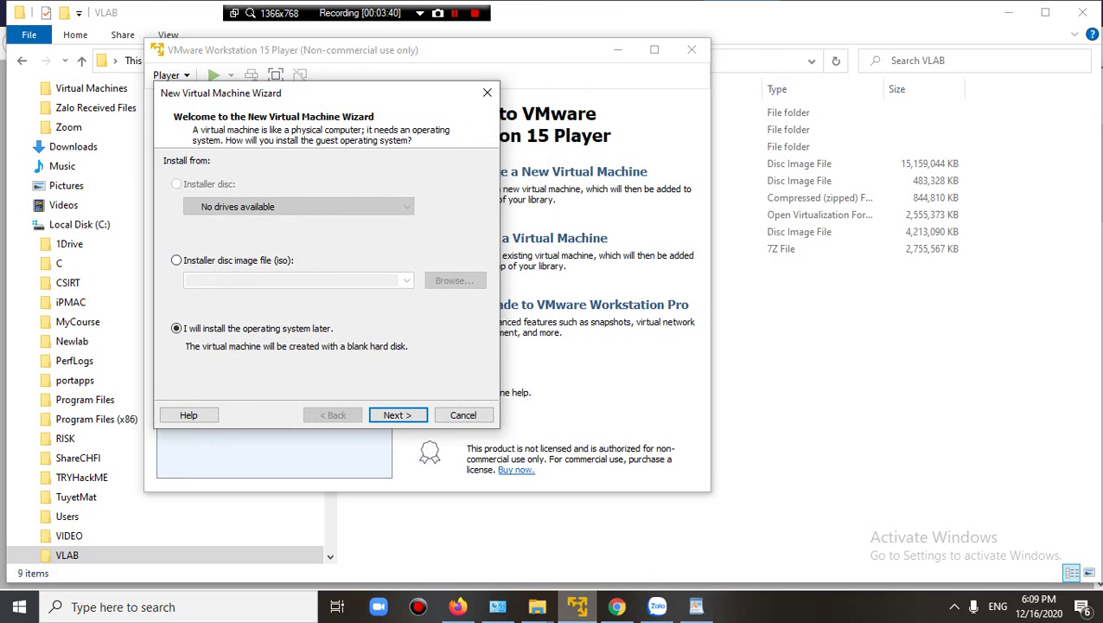
left_click(177, 259)
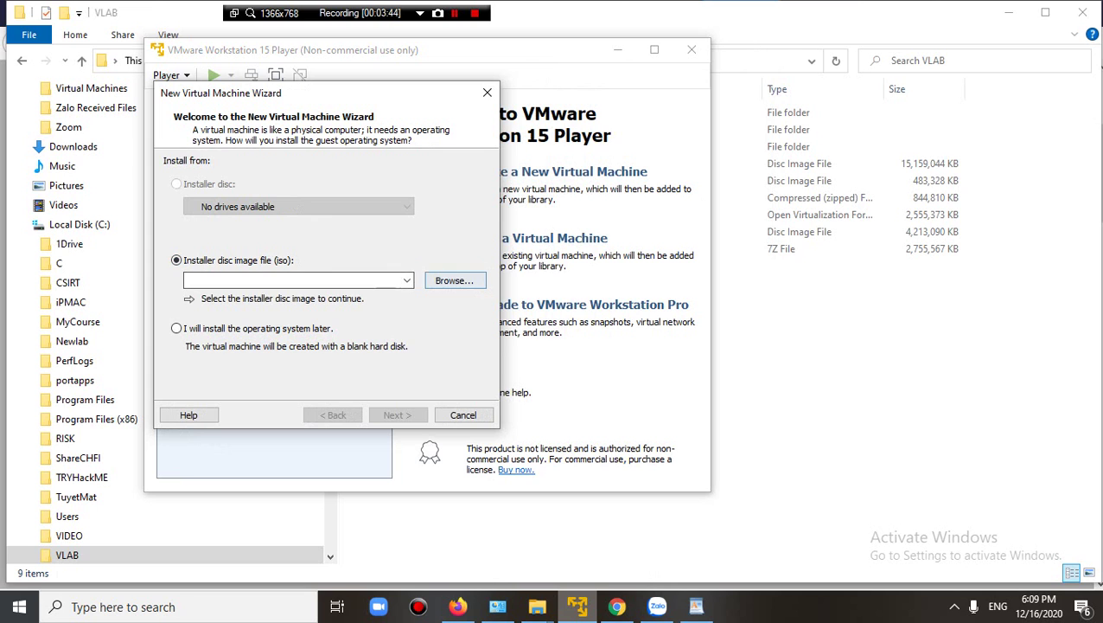
left_click(454, 280)
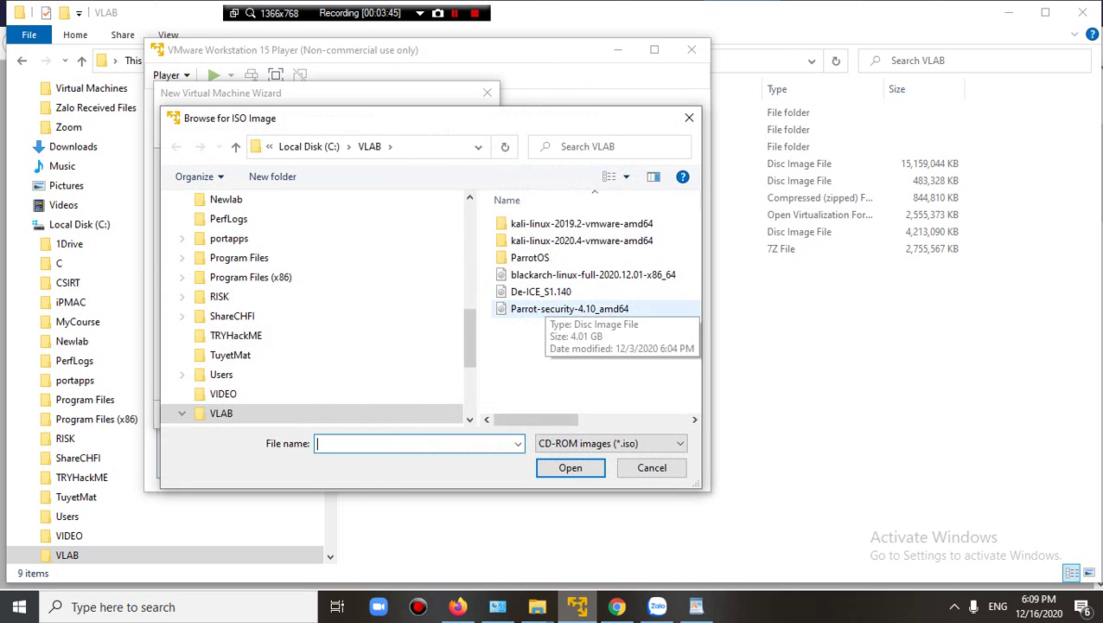
left_click(570, 308)
left_click(570, 467)
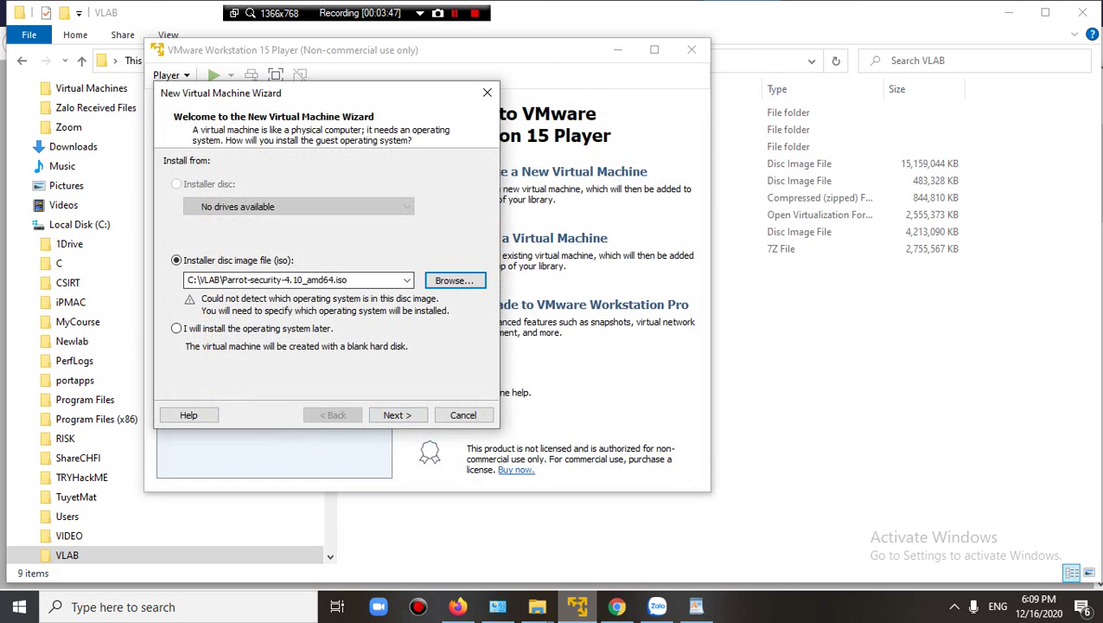
Leave the guest OS as Linux / Debian 6 and advance to the naming step.
key("Return")
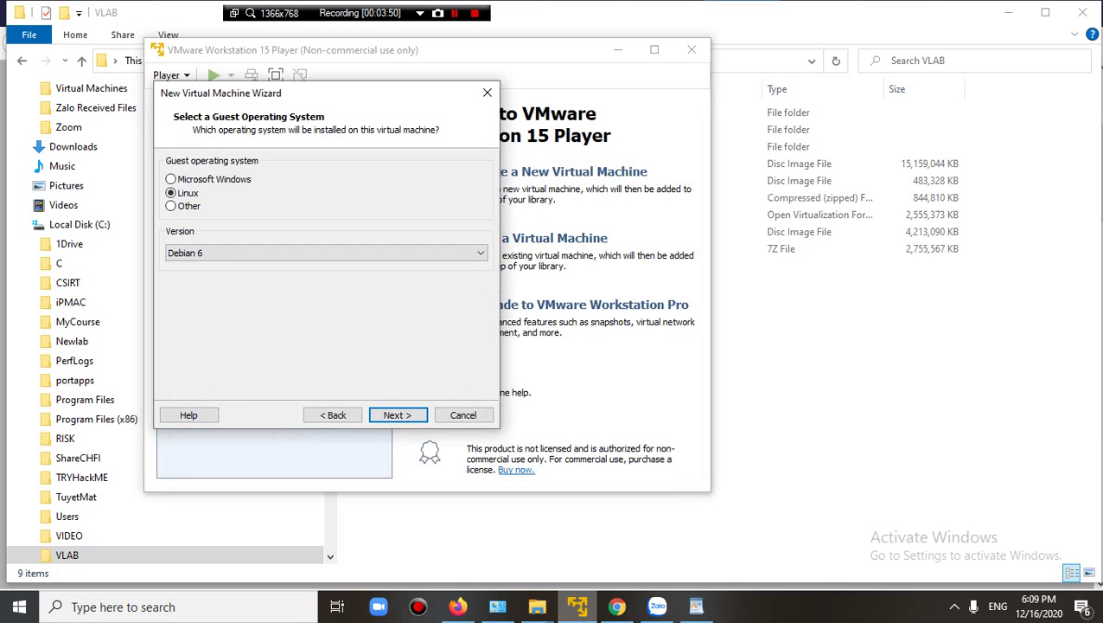
key("Tab")
key("Return")
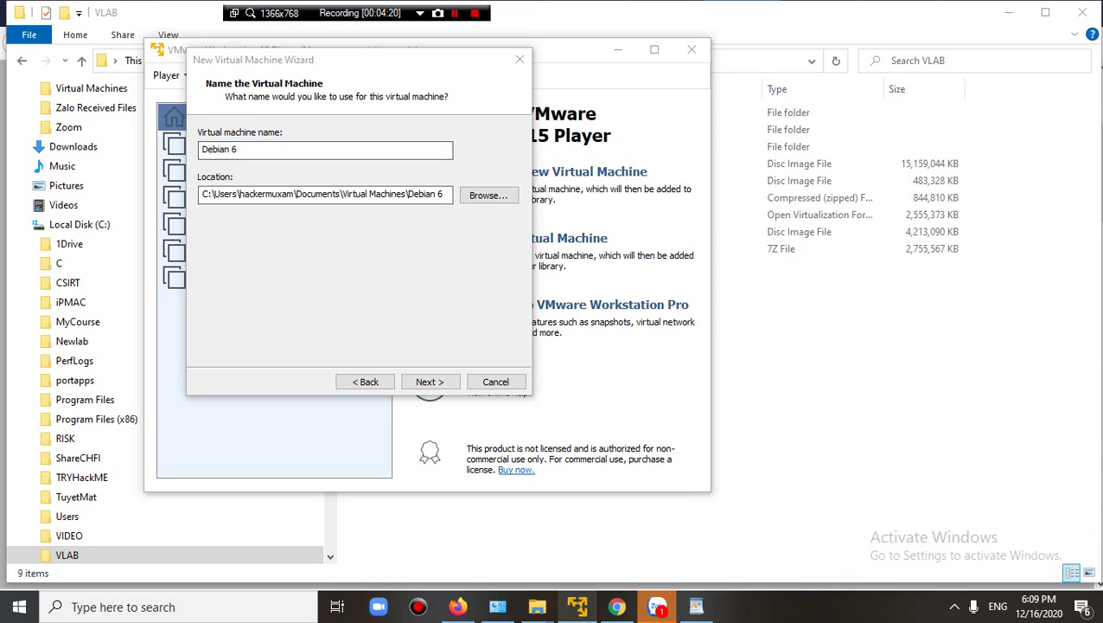
Enter ParrotOSSec as the virtual machine name and continue to disk capacity.
left_click_drag(348, 67, 527, 118)
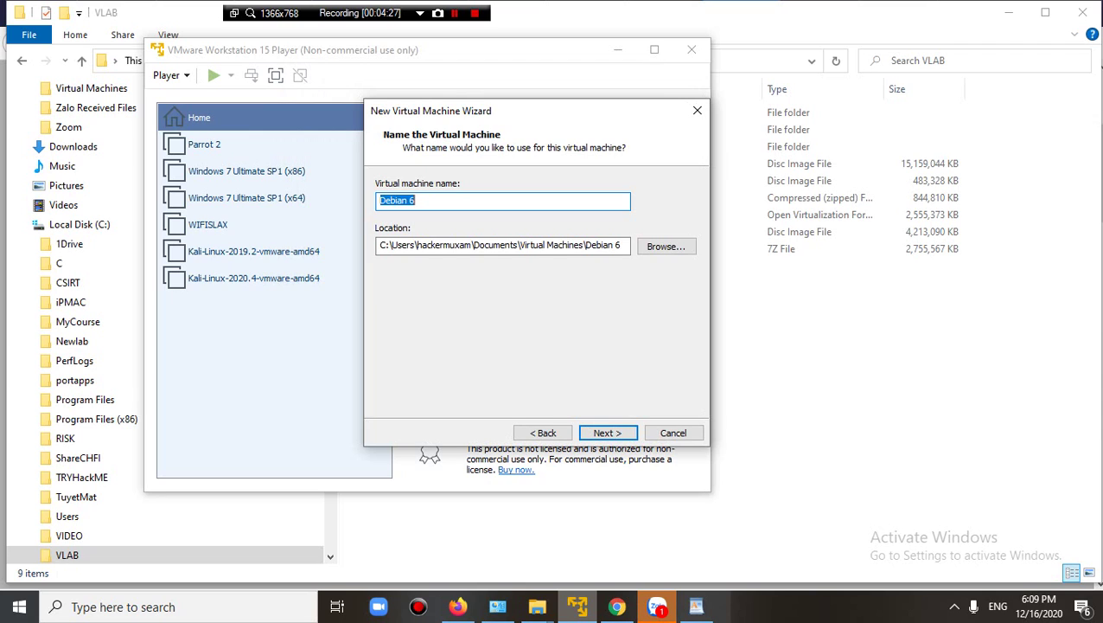
type("Parrot")
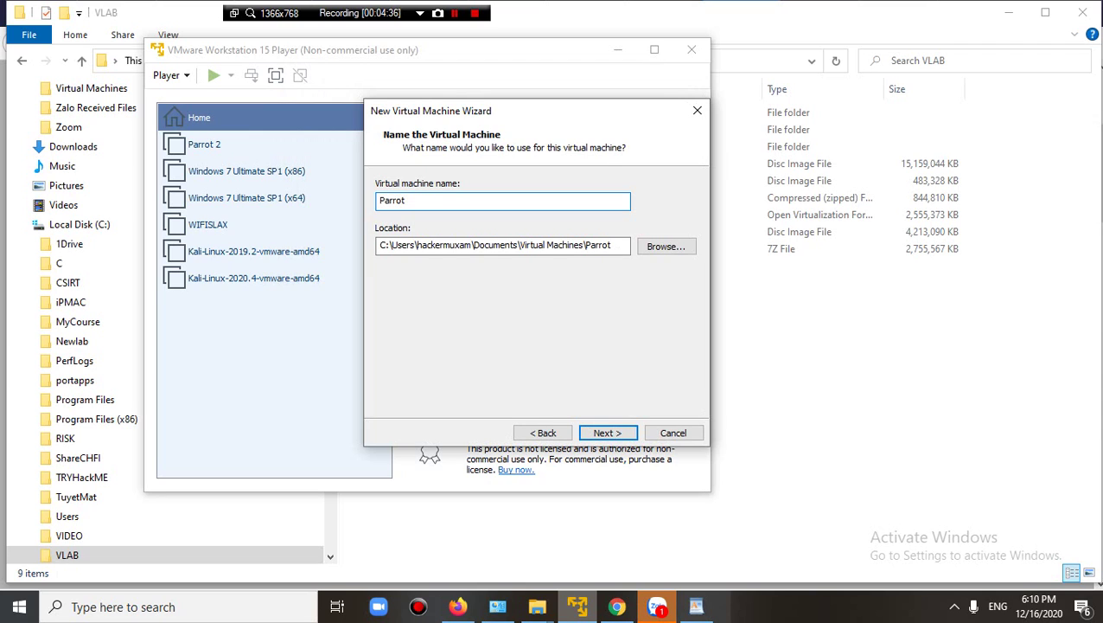
type("OSSec")
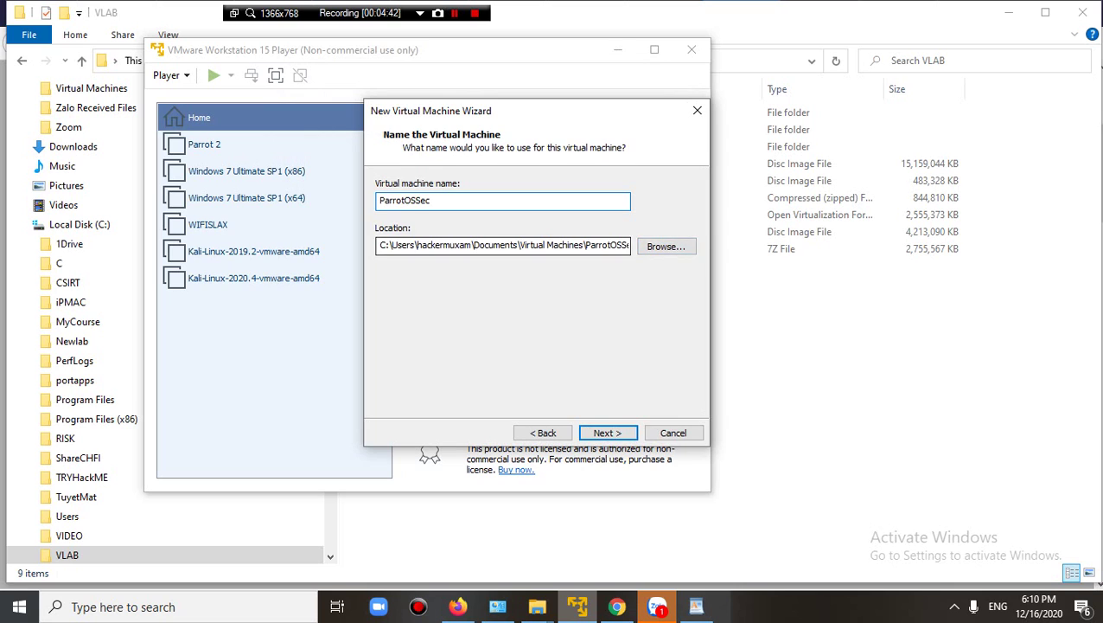
left_click(607, 432)
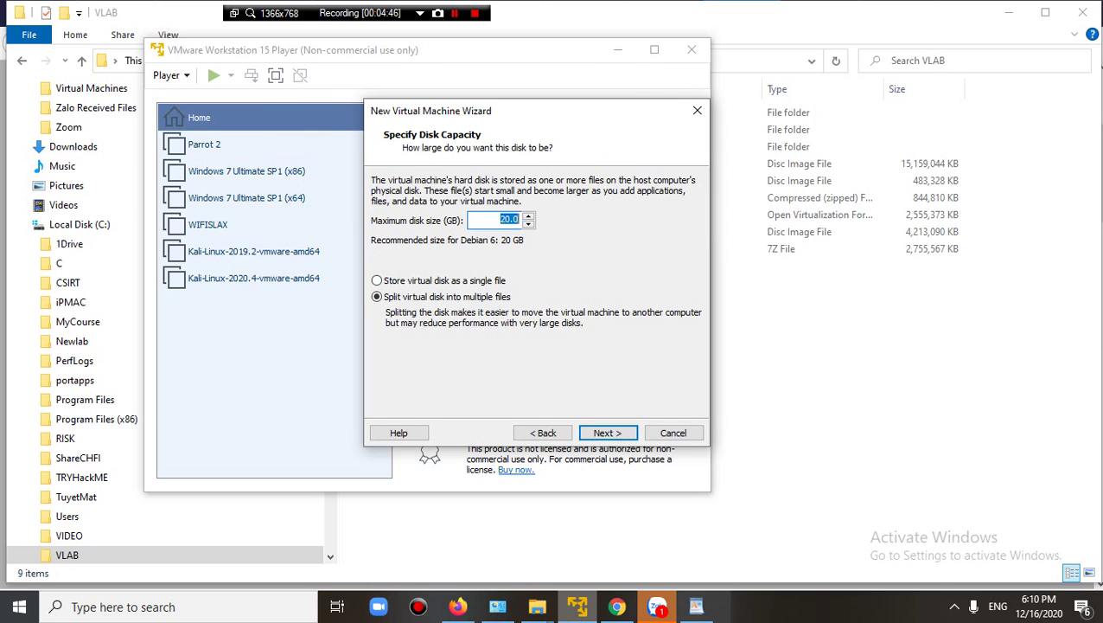
Change the maximum disk size from 20 GB to 60 GB and finish the wizard.
left_click(501, 219)
type("6")
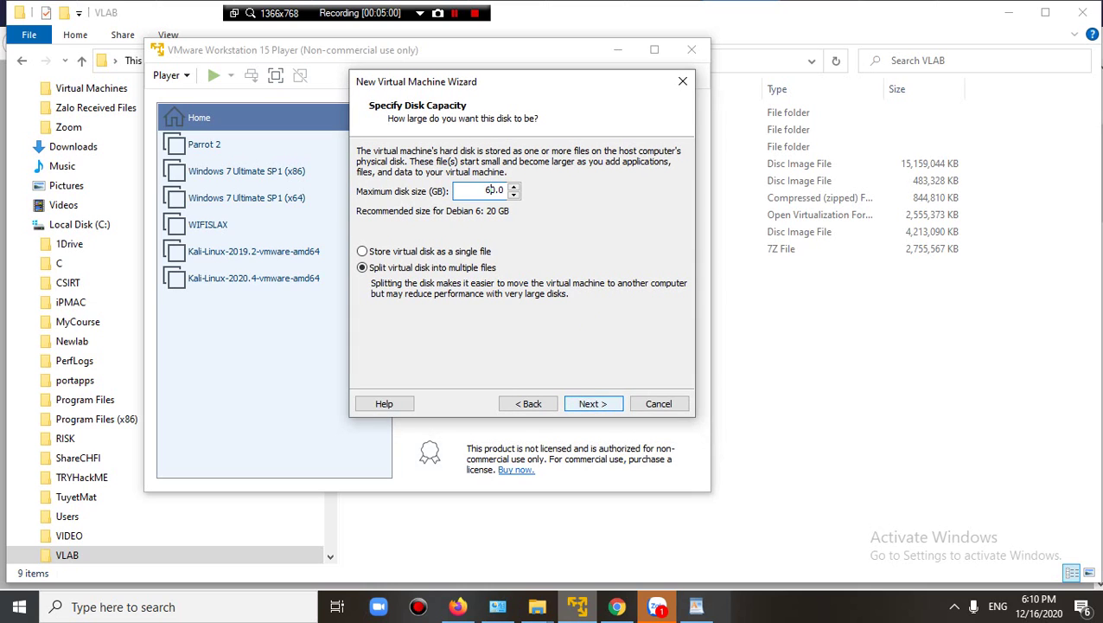
key("Return")
key("Return")
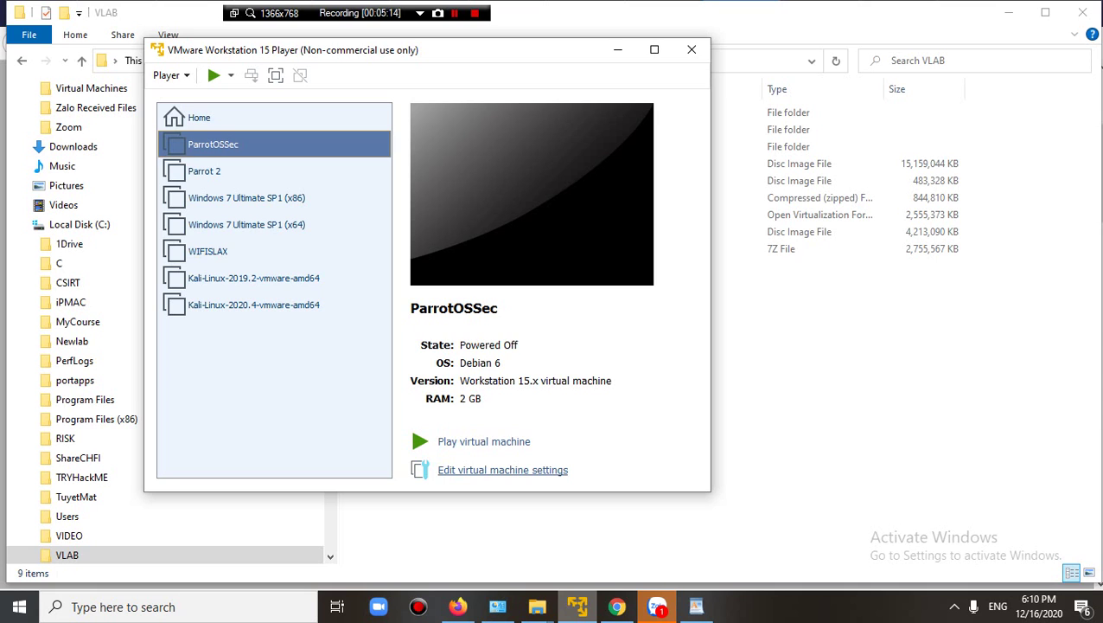
In ParrotOSSec's settings, raise the memory and set the processor cores to 2.
left_click(502, 470)
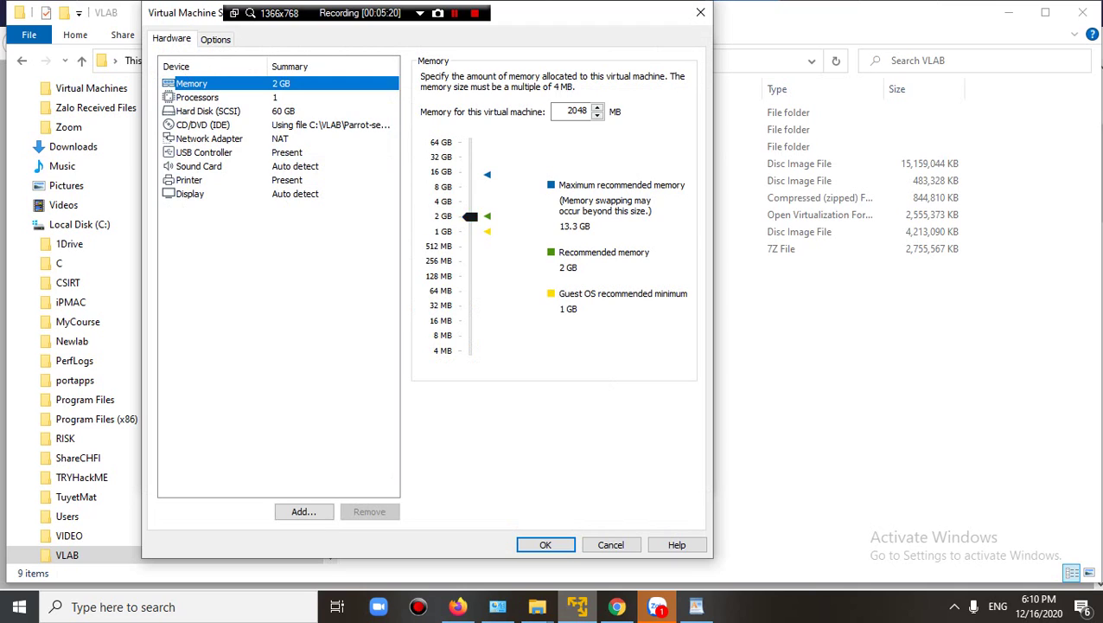
left_click_drag(469, 216, 470, 200)
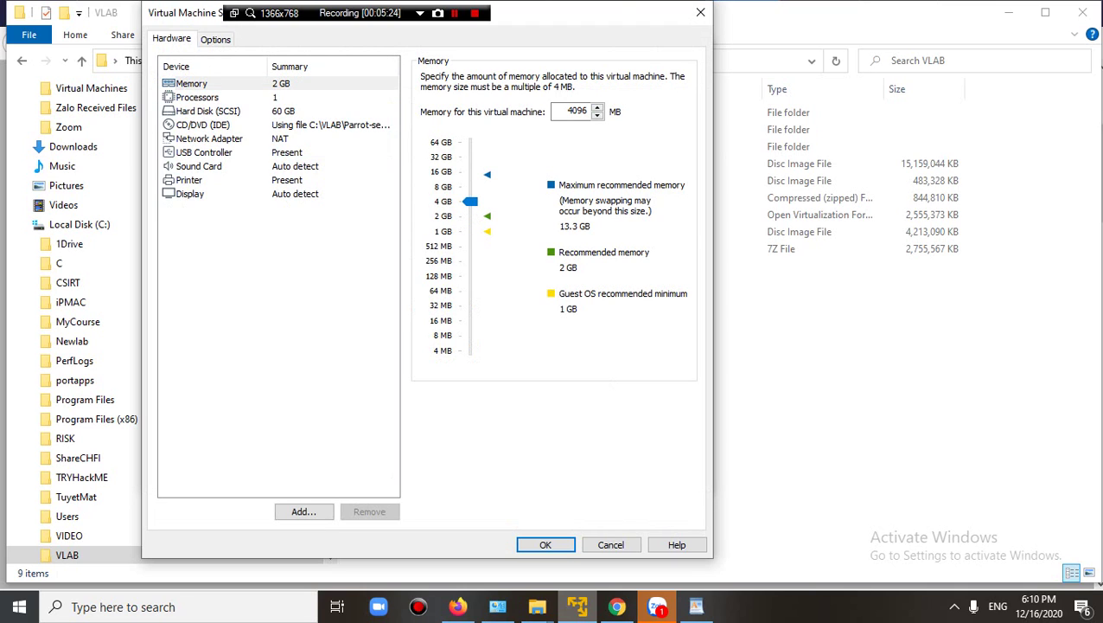
left_click(197, 97)
key("Tab")
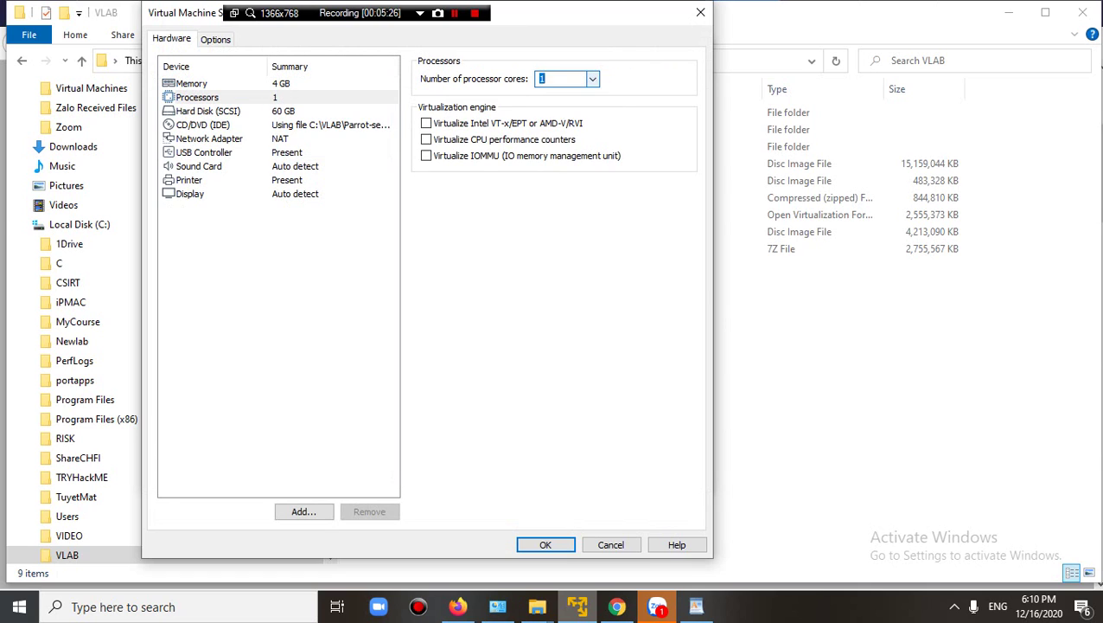
key("alt+Down")
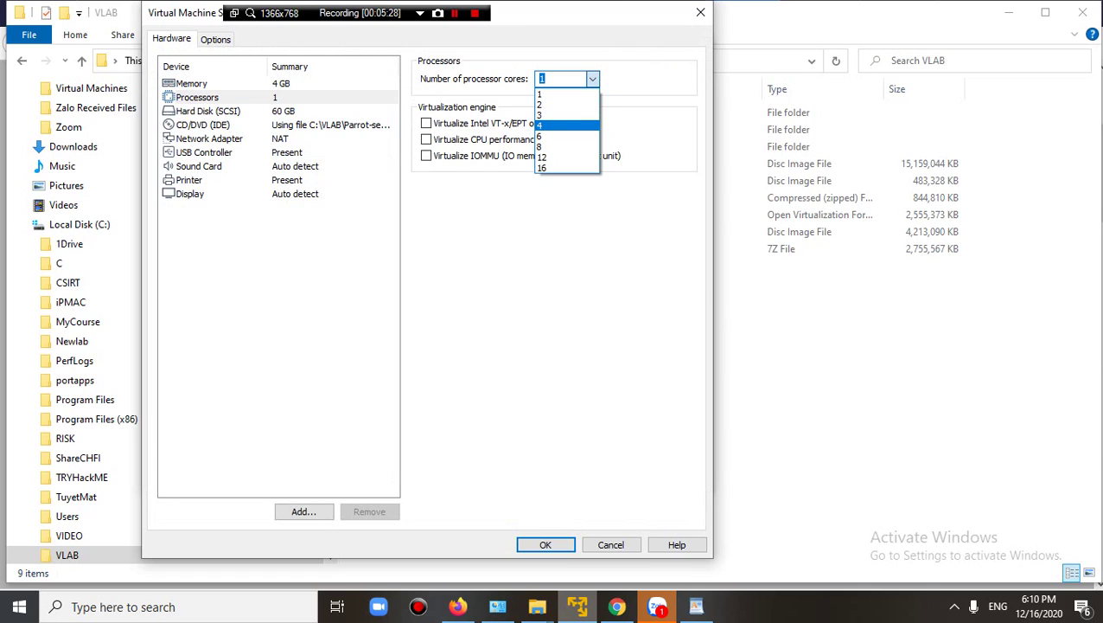
key("Return")
key("alt+Down")
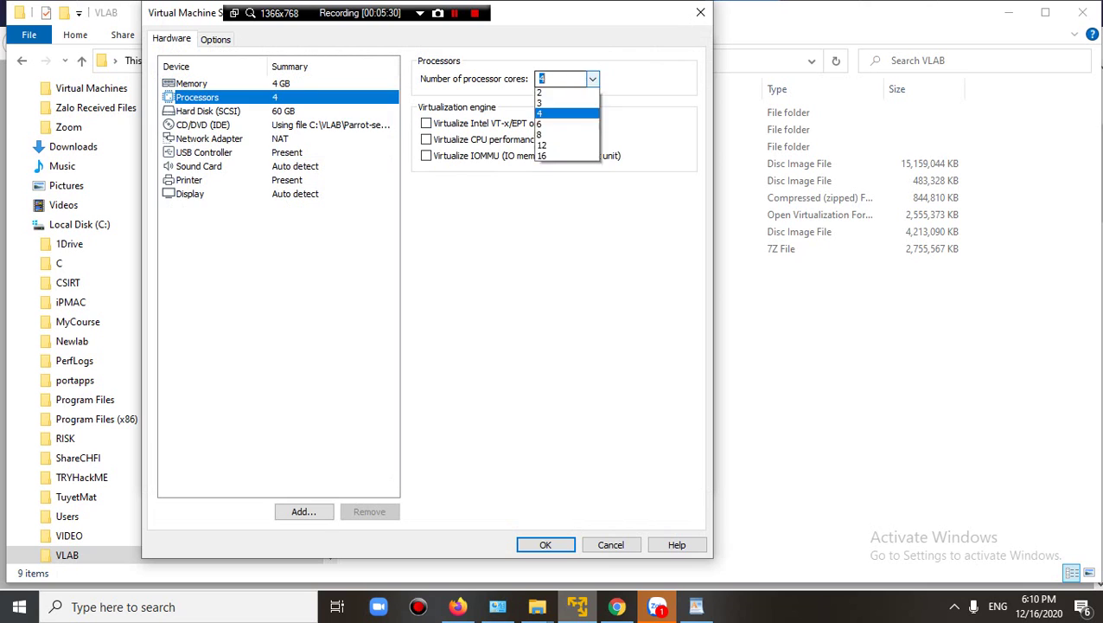
key("Up")
key("Up")
key("Return")
key("Return")
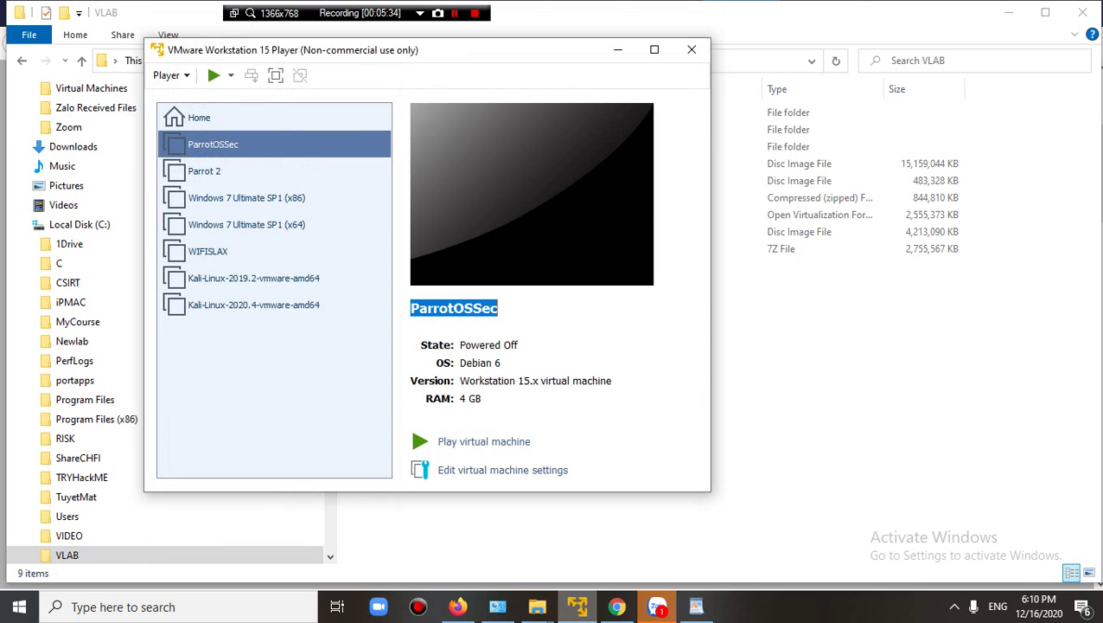
Power on ParrotOSSec and give its console keyboard focus.
key("Tab")
key("Return")
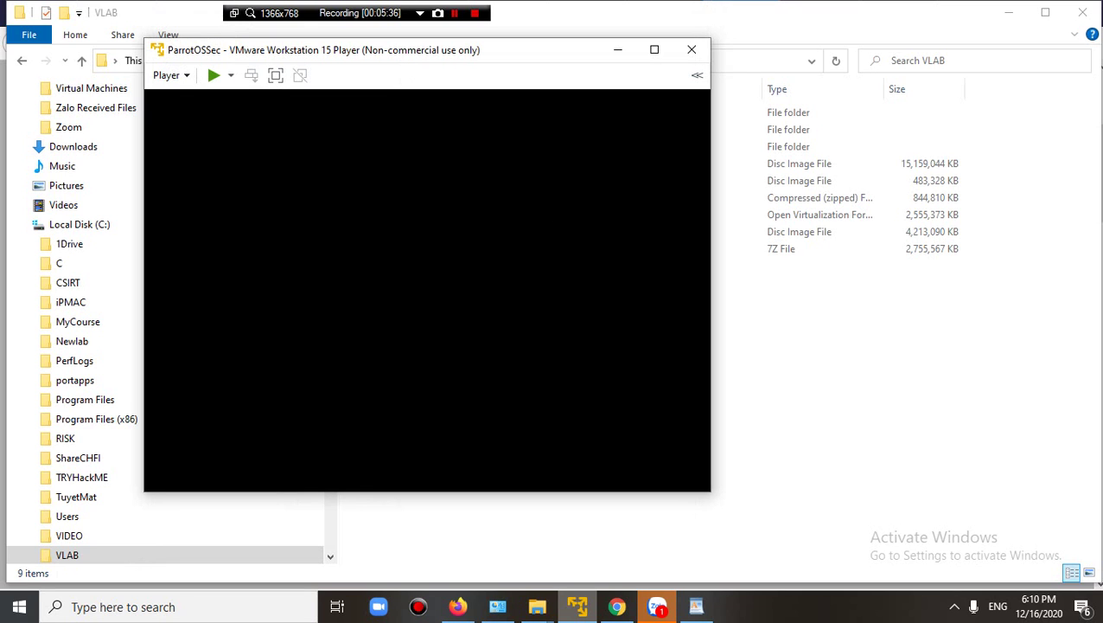
left_click(1009, 13)
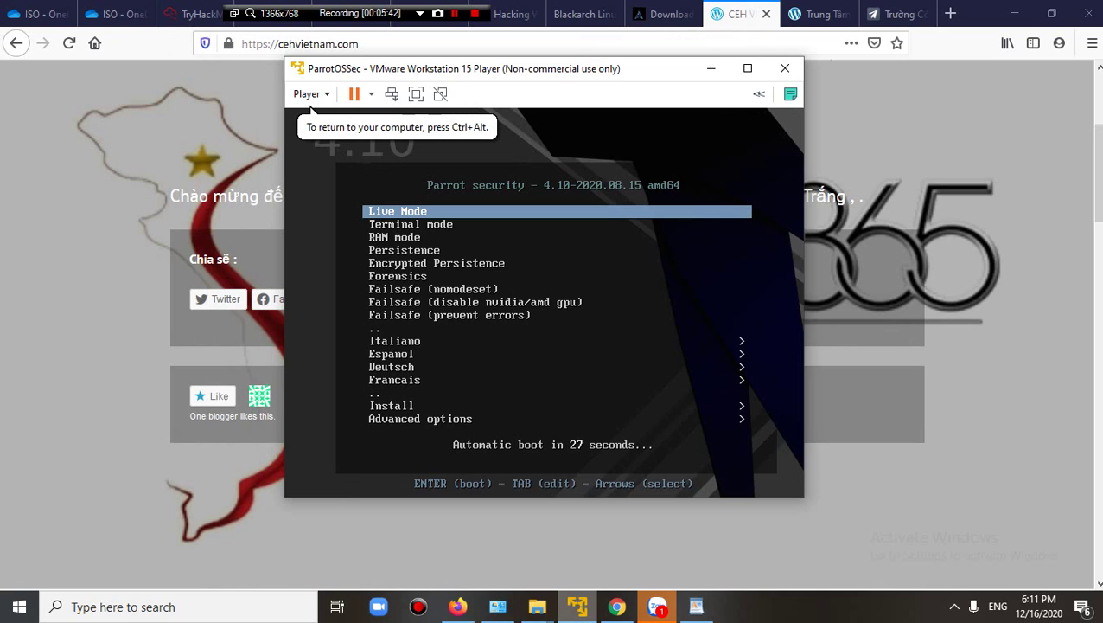
Boot the Install with GTK GUI option from the Install submenu.
key("Down")
key("Down")
key("Down")
key("Down")
key("Down")
key("Down")
key("Down")
key("Down")
key("Down")
key("Down")
key("Down")
key("Down")
key("Down")
key("Down")
key("Down")
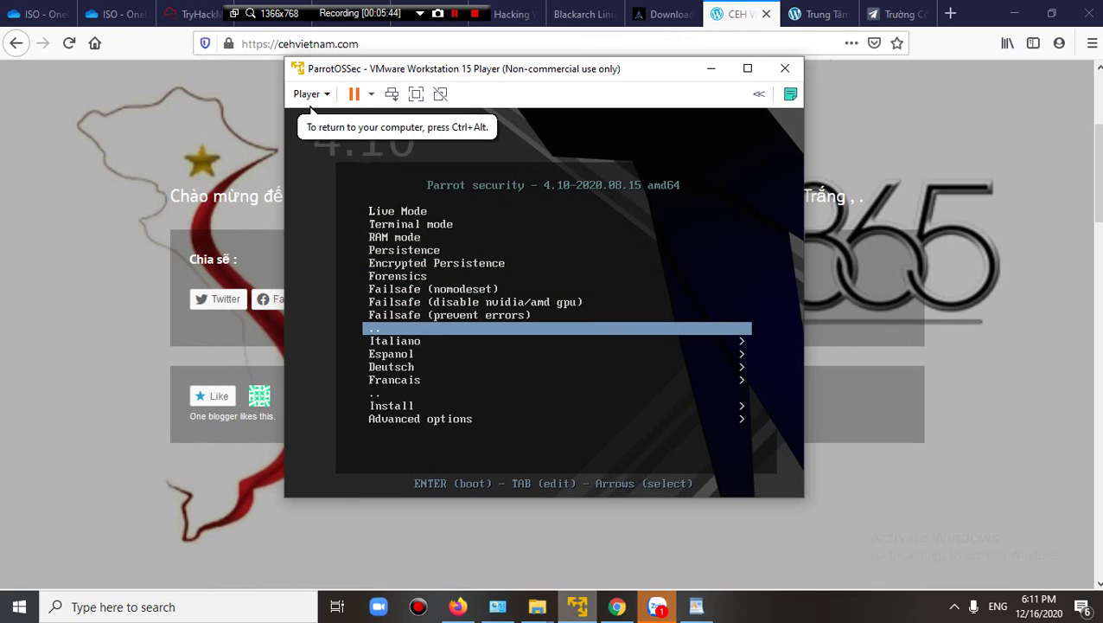
key("Return")
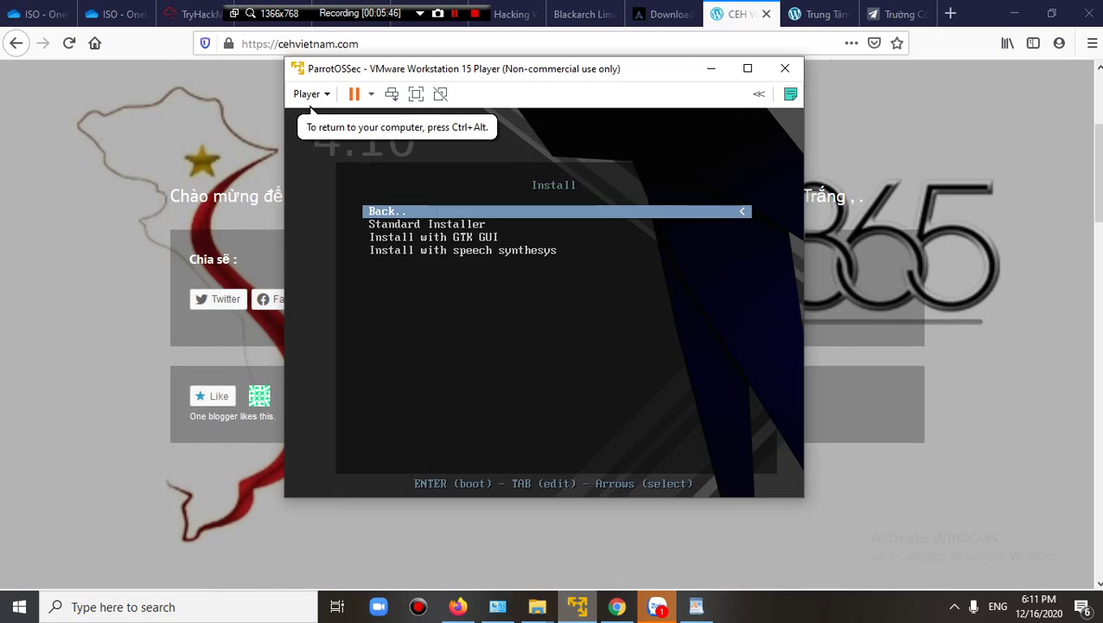
key("Down")
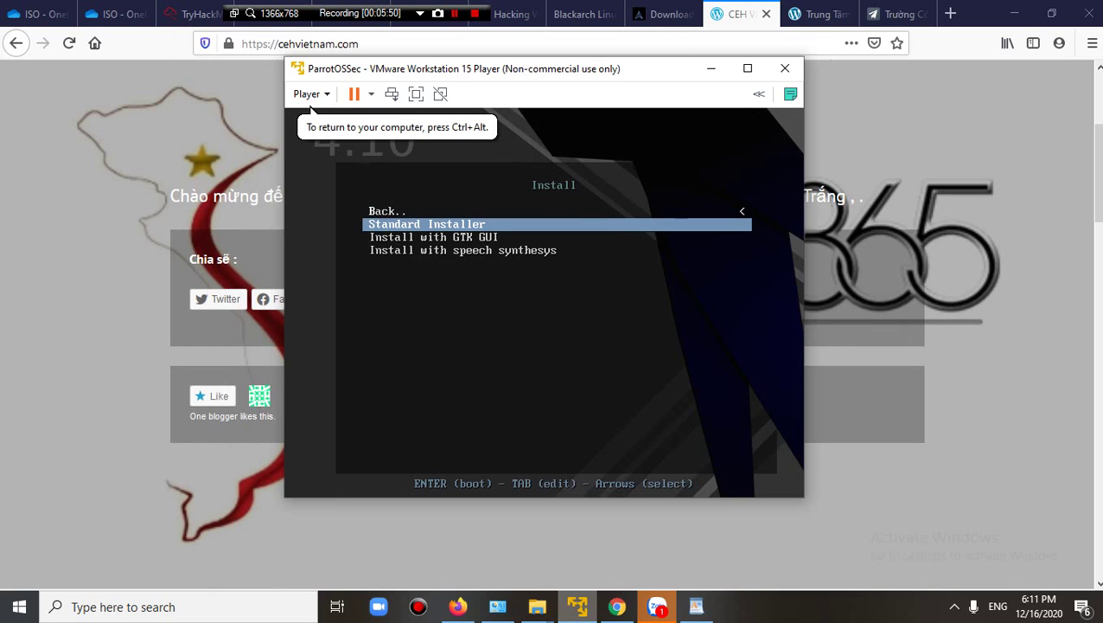
key("Down")
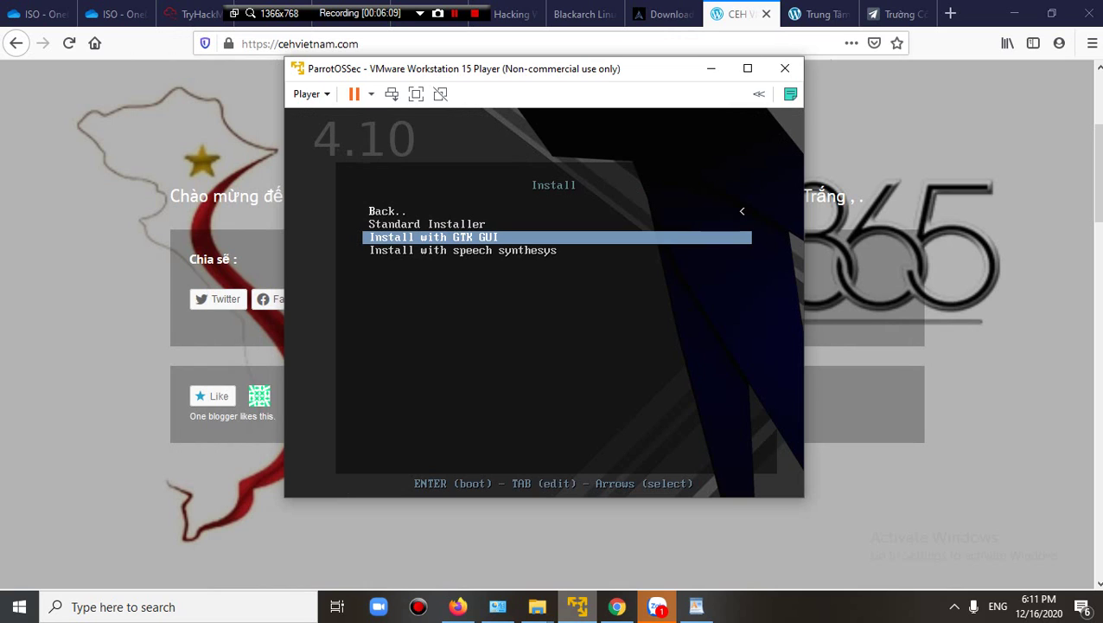
key("Return")
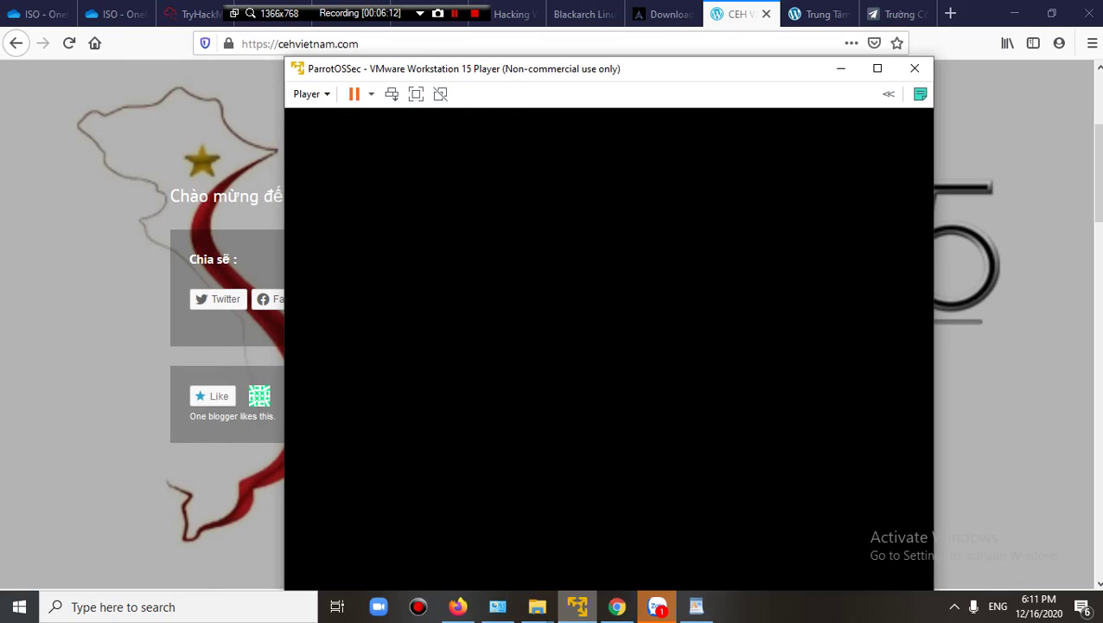
Accept English language, United States location and American English keyboard in the Parrot installer.
left_click_drag(657, 74, 604, 39)
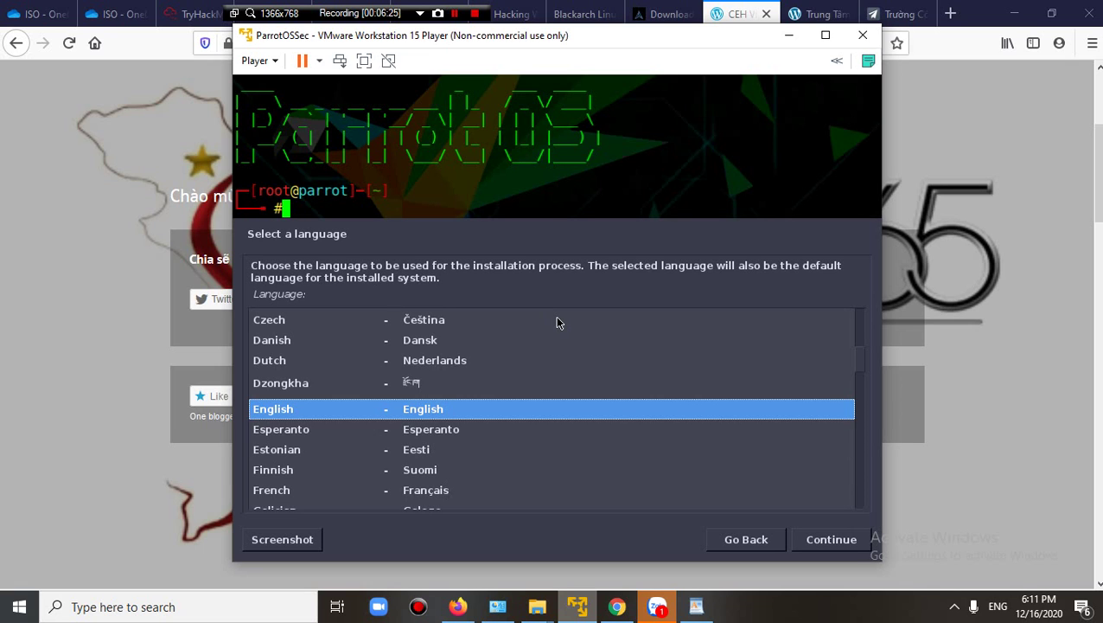
left_click(834, 542)
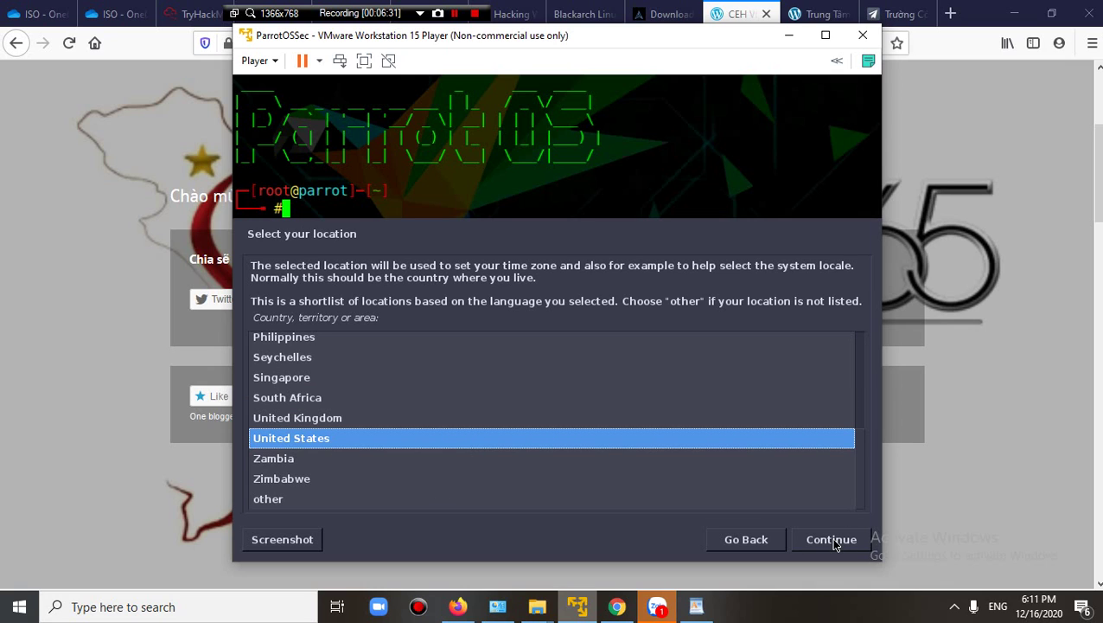
left_click(833, 540)
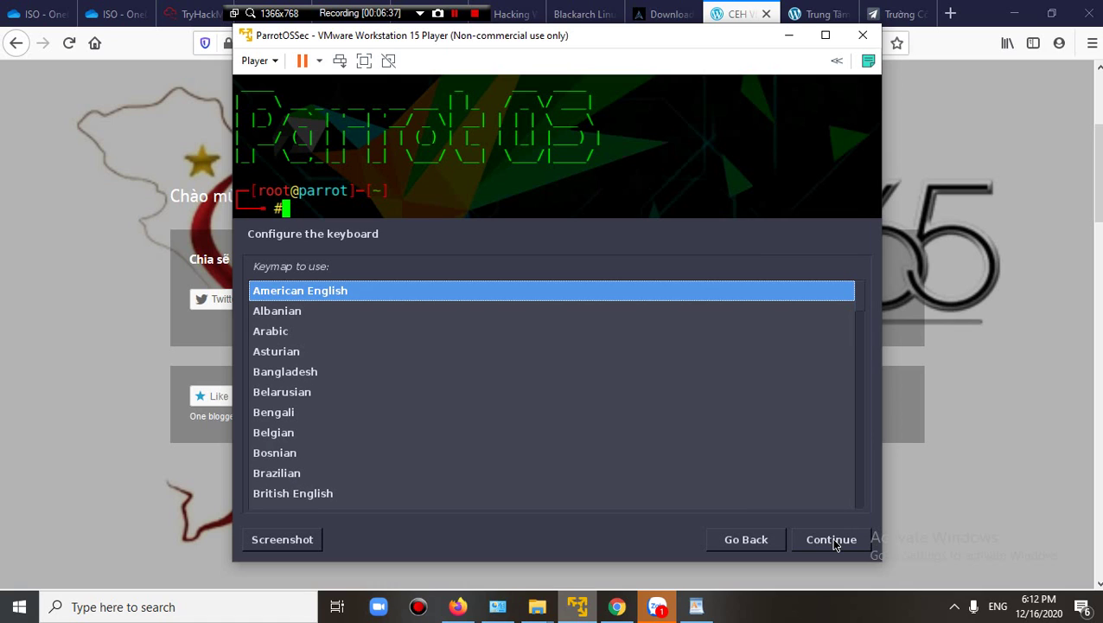
left_click(832, 540)
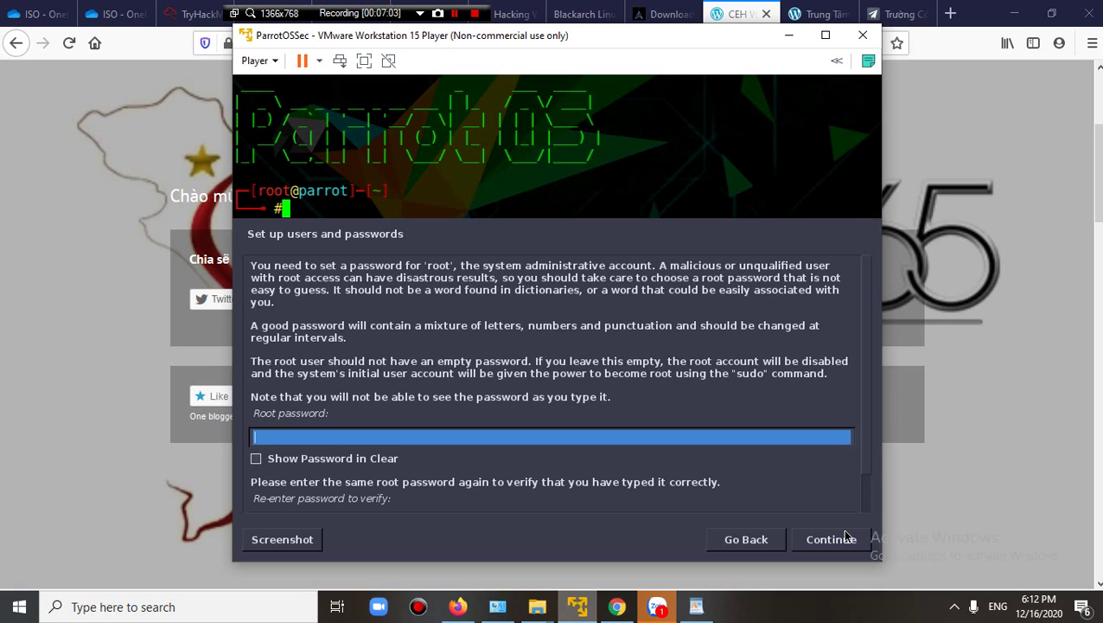
Enter the root password, re-enter it in the verify field with both shown in clear, and continue.
mouse_move(458, 606)
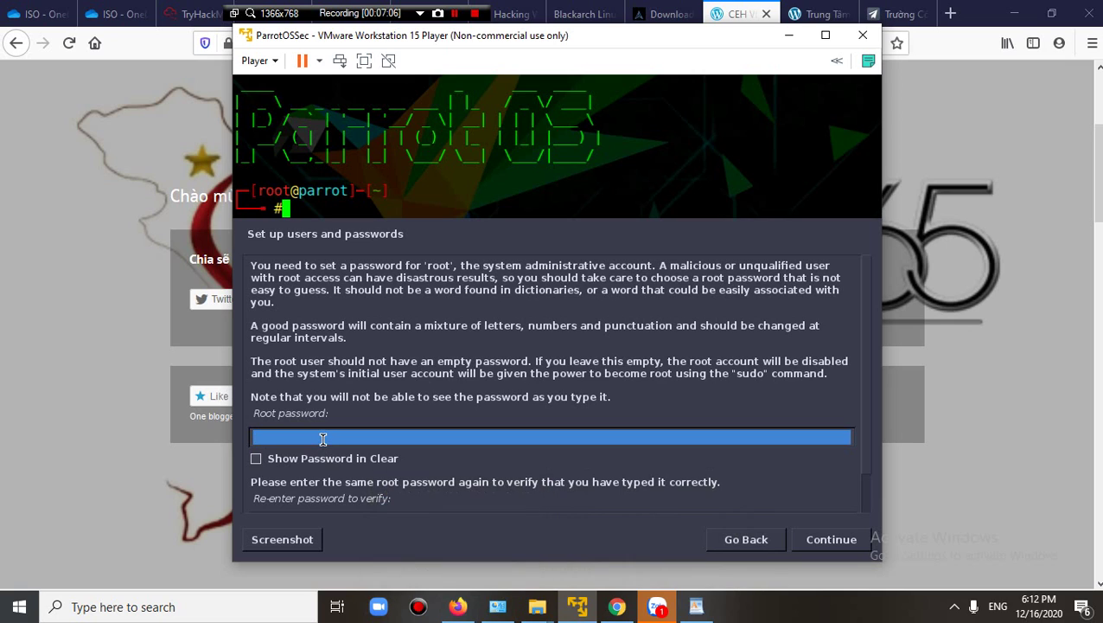
type("toor")
key("Tab")
key("space")
key("Tab")
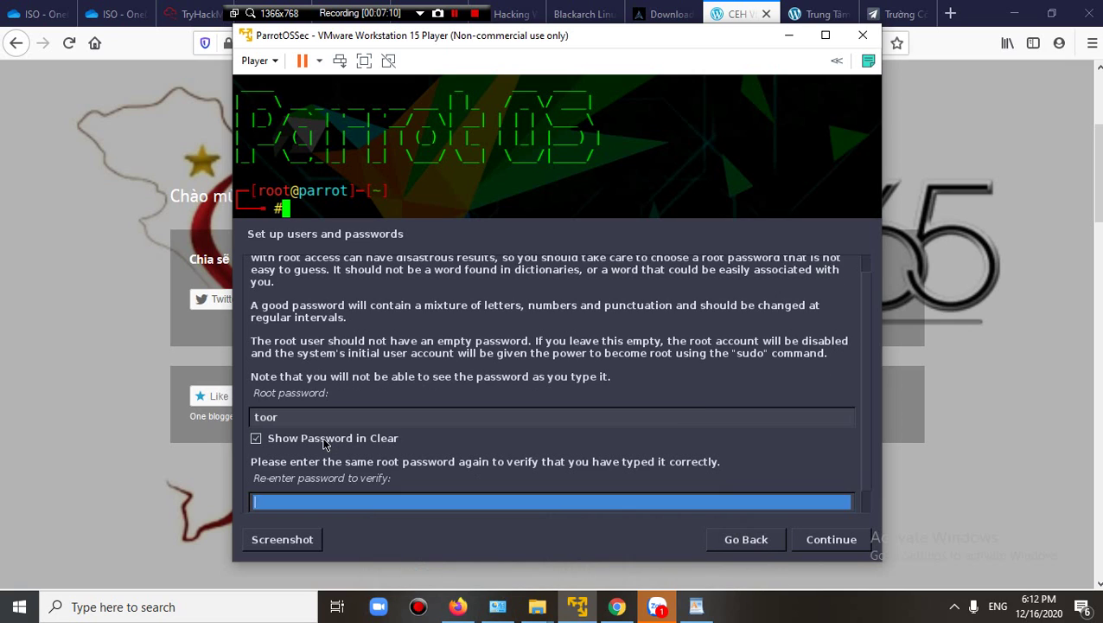
key("Tab")
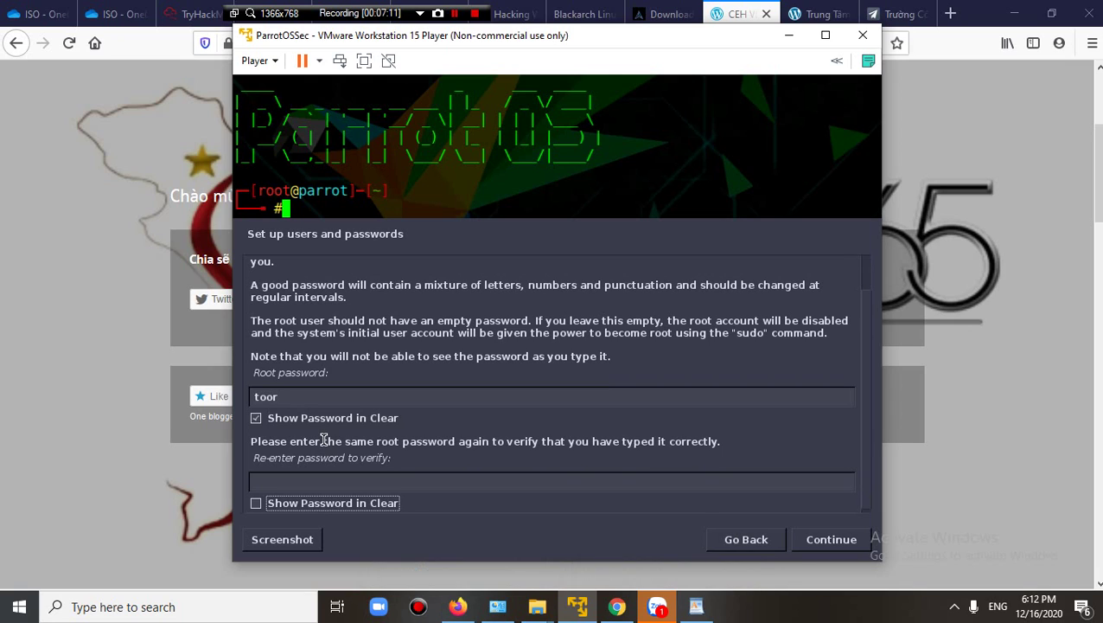
left_click(313, 483)
type("t")
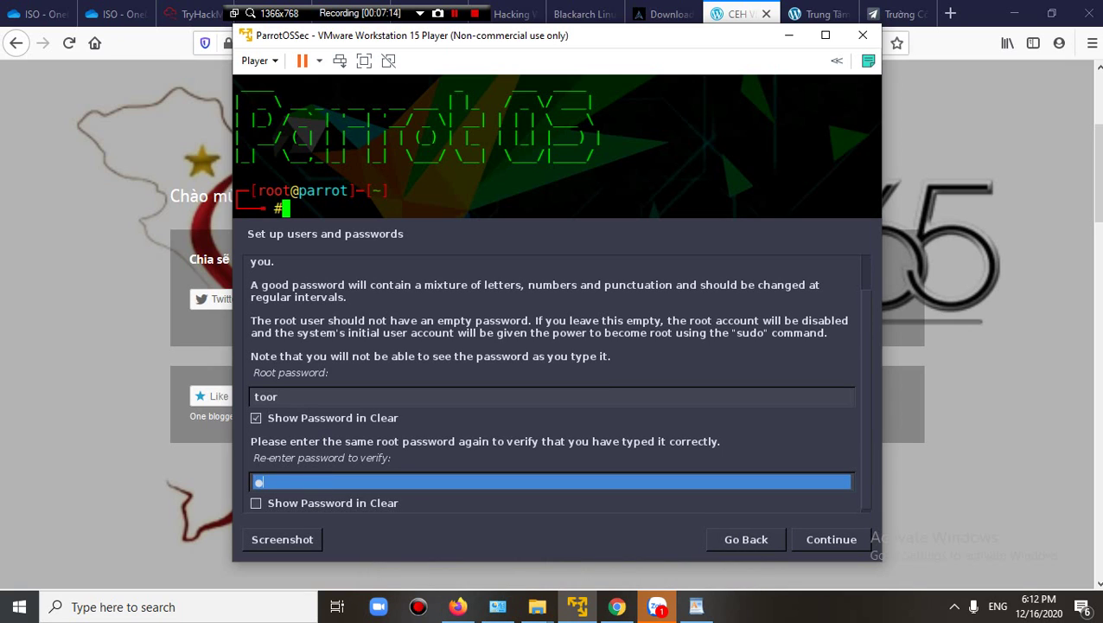
type("oor")
key("Tab")
key("space")
key("Tab")
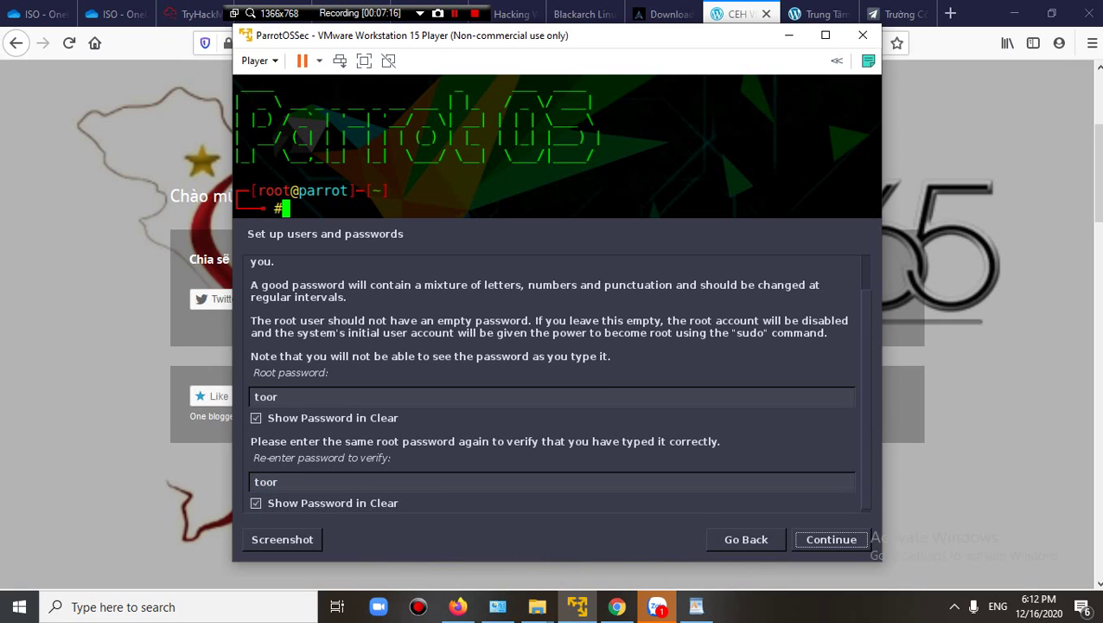
left_click(807, 548)
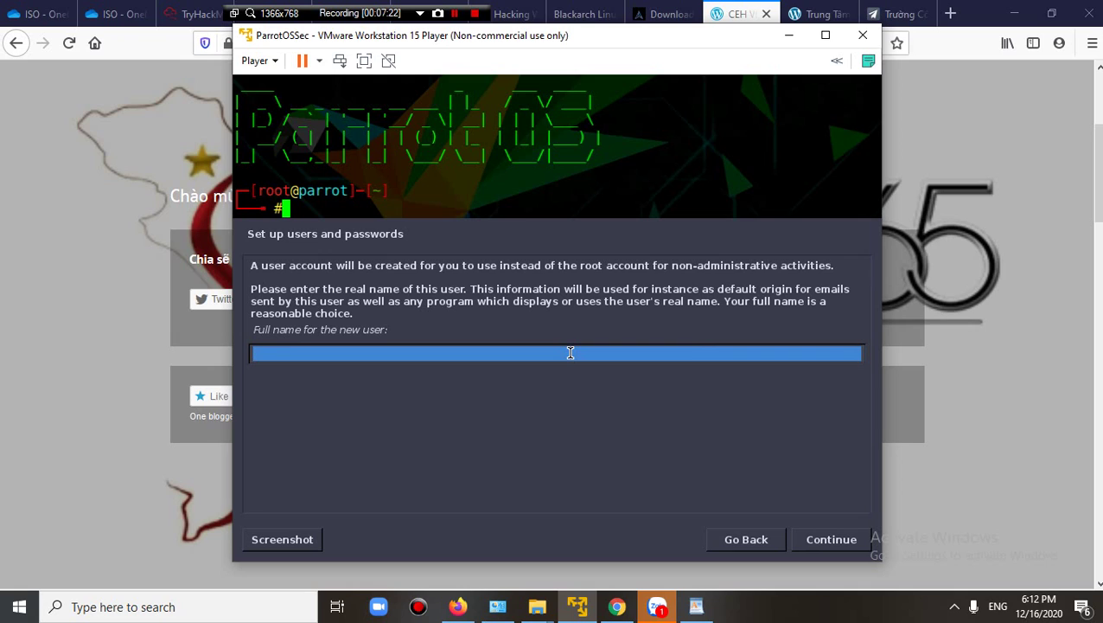
Enter the new user's full name and accept the suggested username.
type("cehv11")
left_click(830, 539)
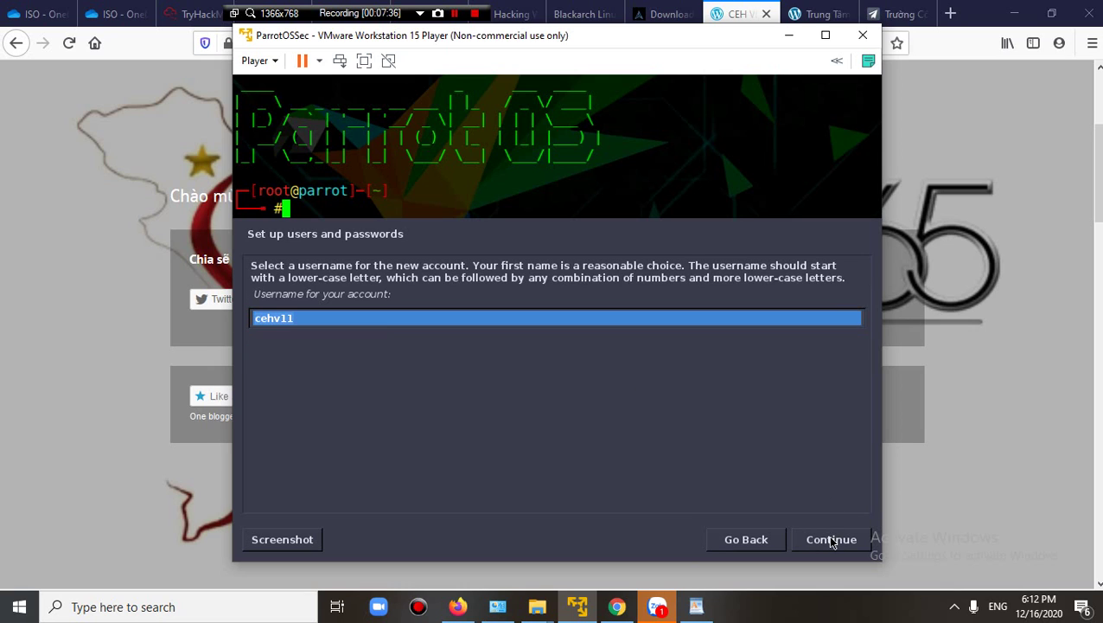
left_click(830, 539)
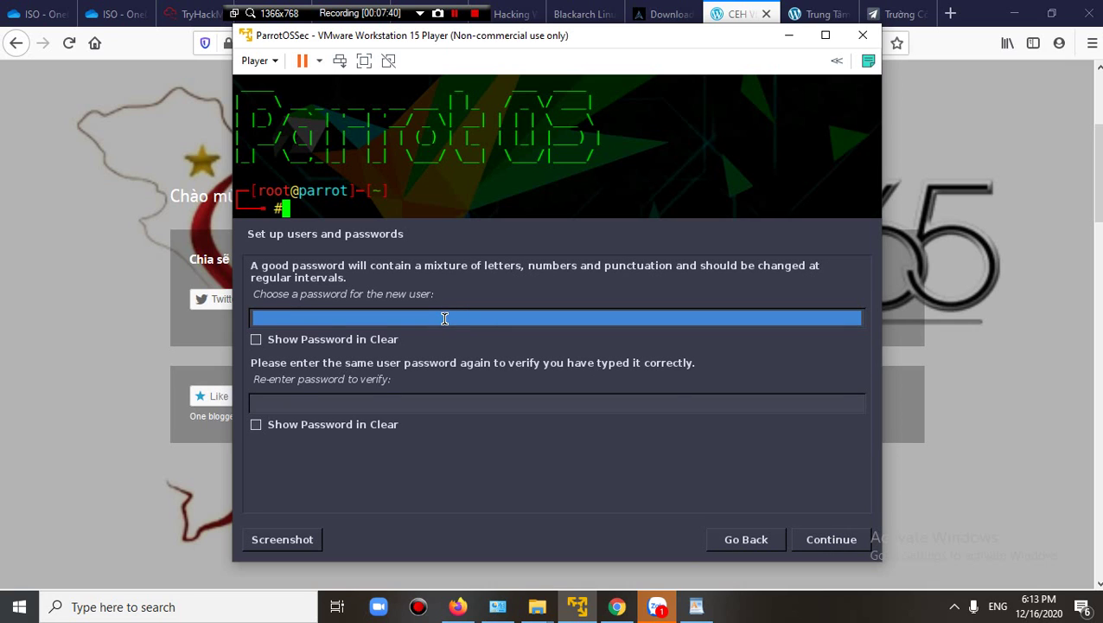
Set the user password, re-enter it to confirm with Show Password in Clear on, and continue.
type("toor")
key("Tab")
key("space")
key("Tab")
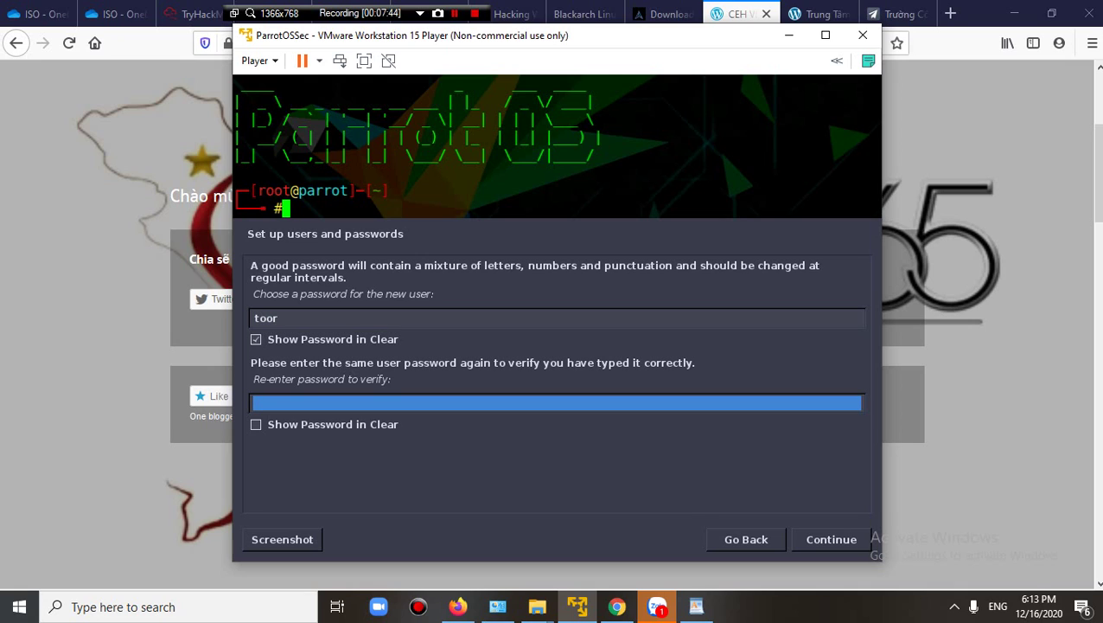
type("toor")
key("BackSpace")
key("BackSpace")
key("BackSpace")
key("BackSpace")
type("toor")
key("Tab")
key("space")
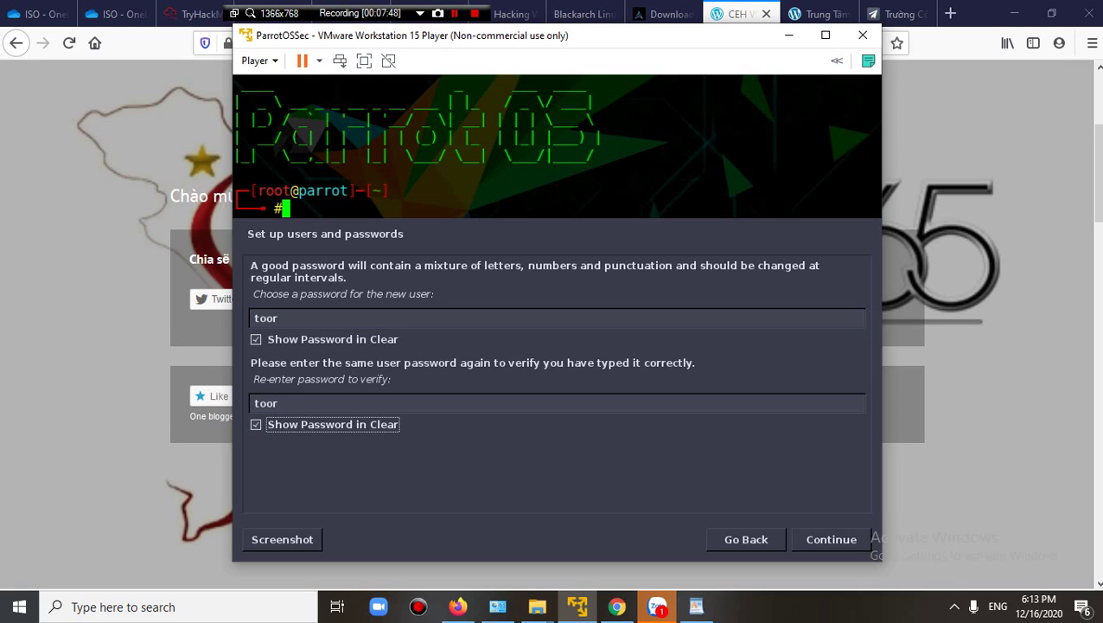
left_click(818, 540)
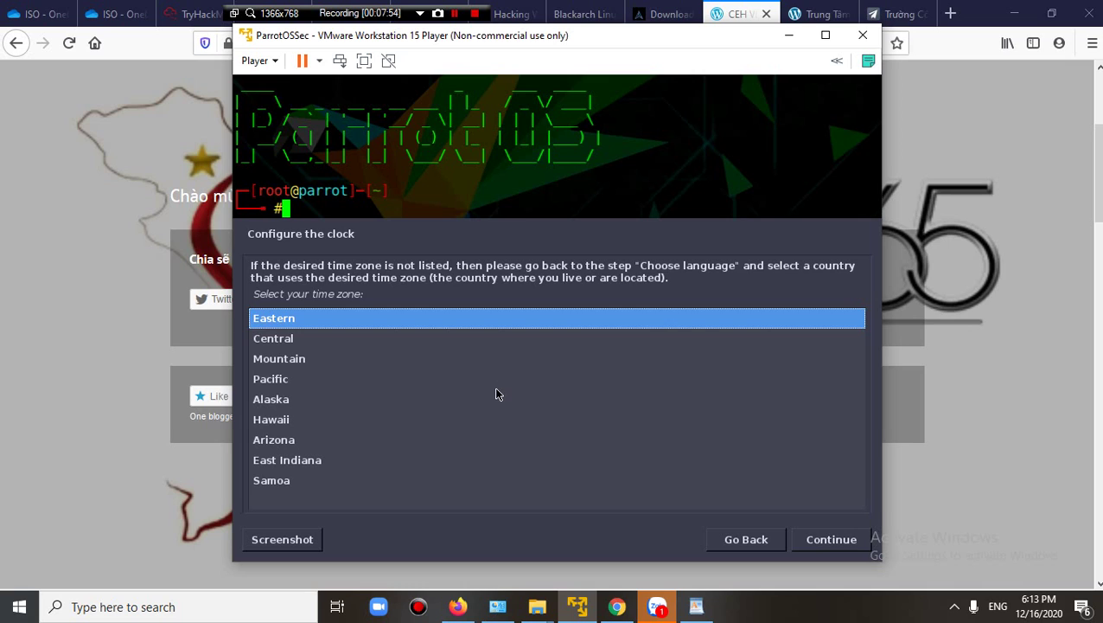
Choose the Pacific time zone and continue.
left_click(286, 381)
left_click(804, 545)
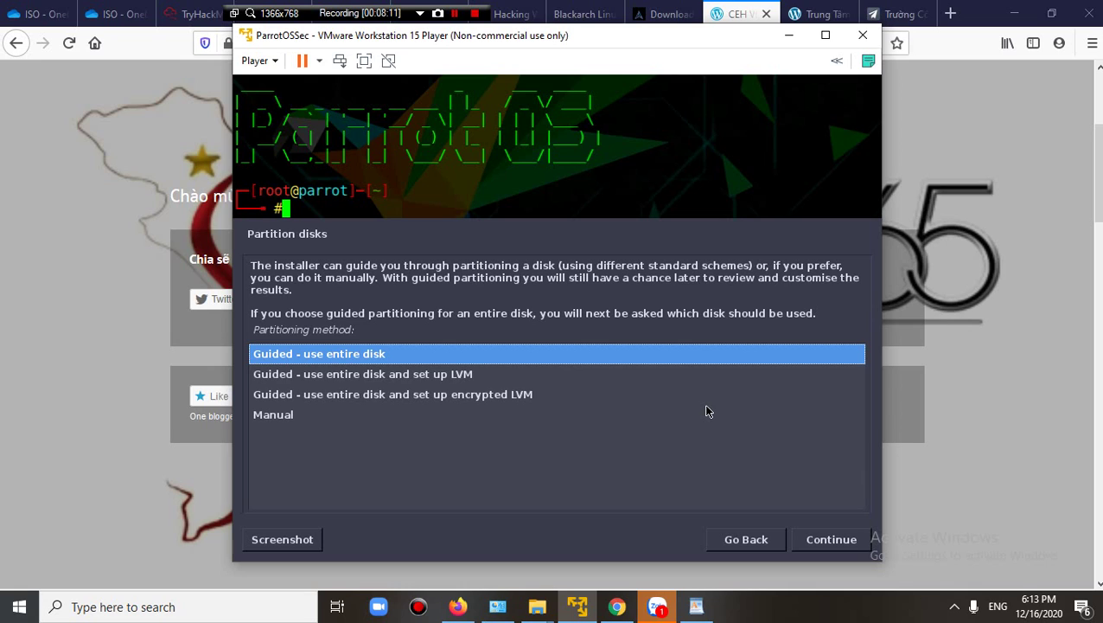
Choose guided whole-disk LVM partitioning on the 64.4 GB disk with all files in one partition.
key("Down")
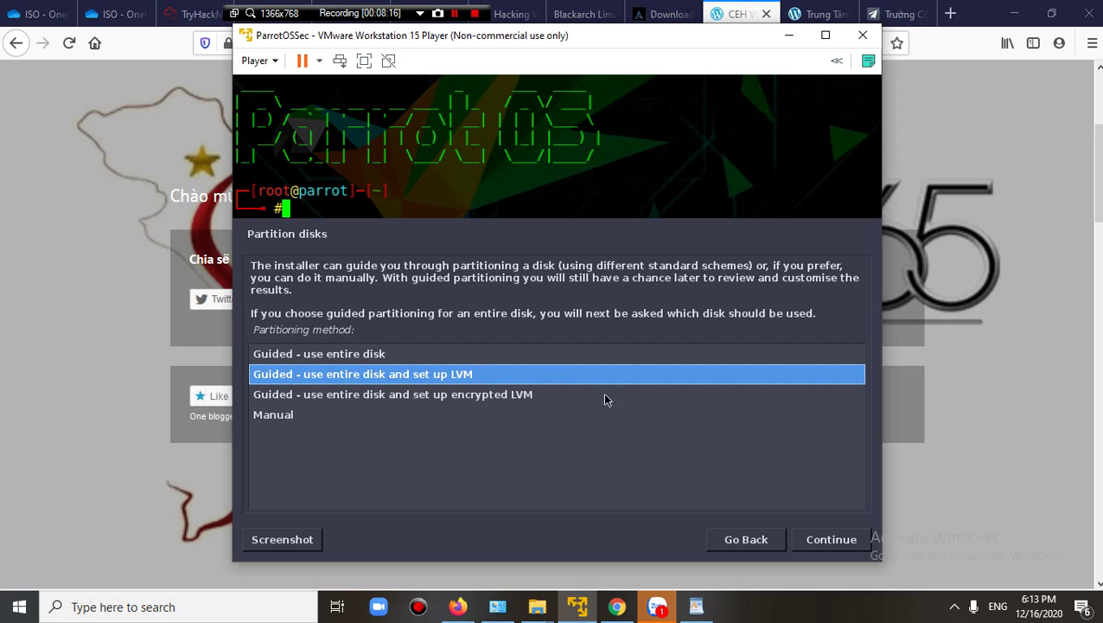
left_click(814, 539)
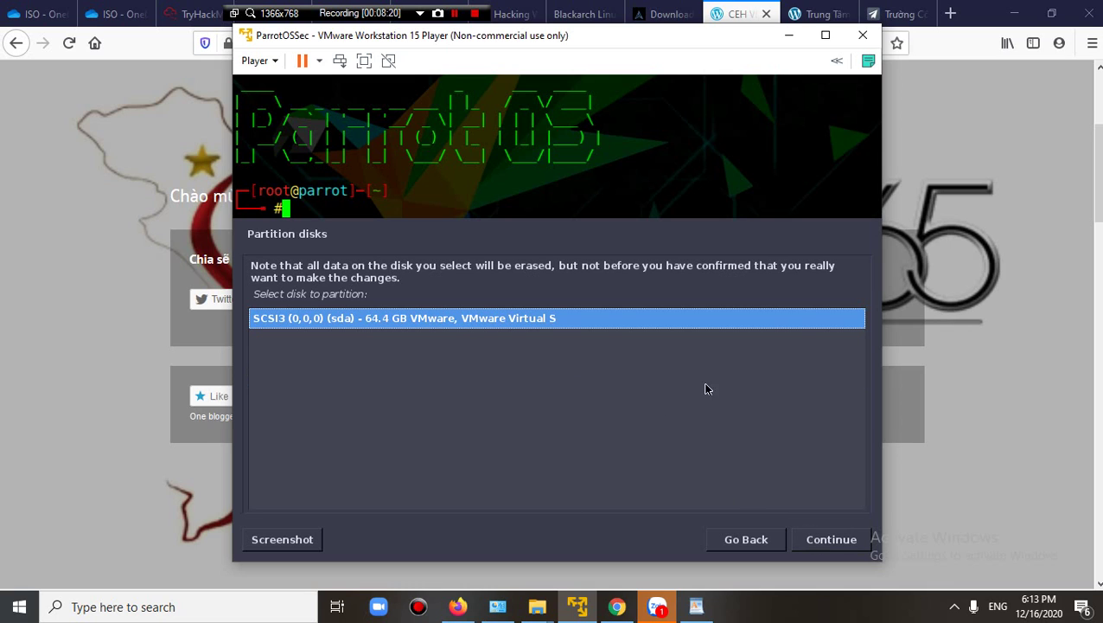
left_click(831, 545)
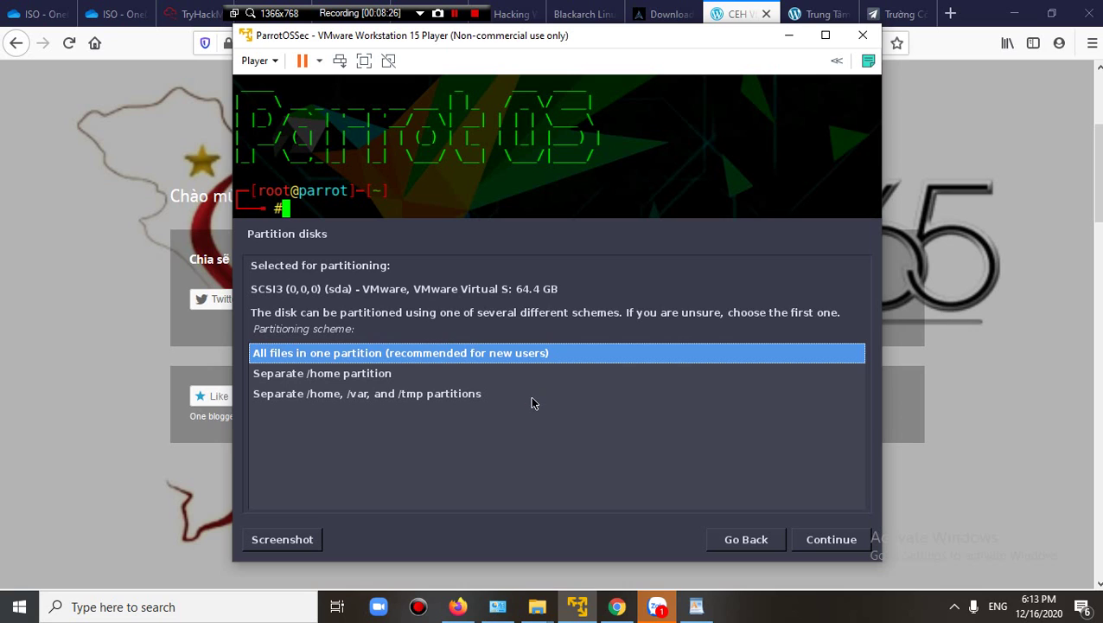
left_click(813, 541)
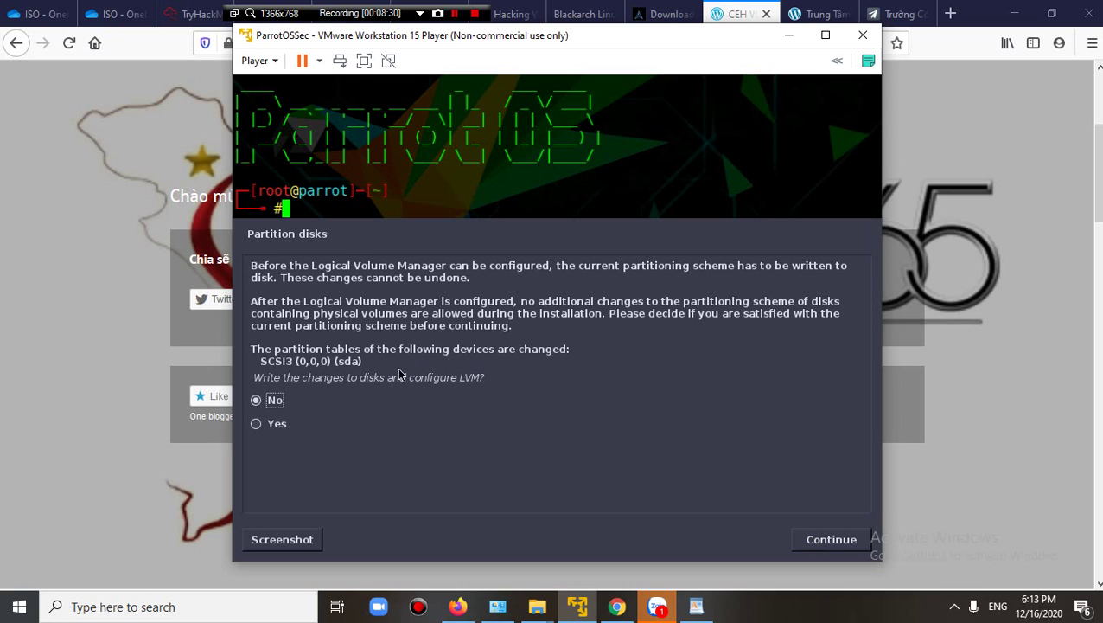
Confirm the LVM setup, keep the full 63.7 GB, and write the partitions to disk.
left_click(377, 431)
left_click(821, 543)
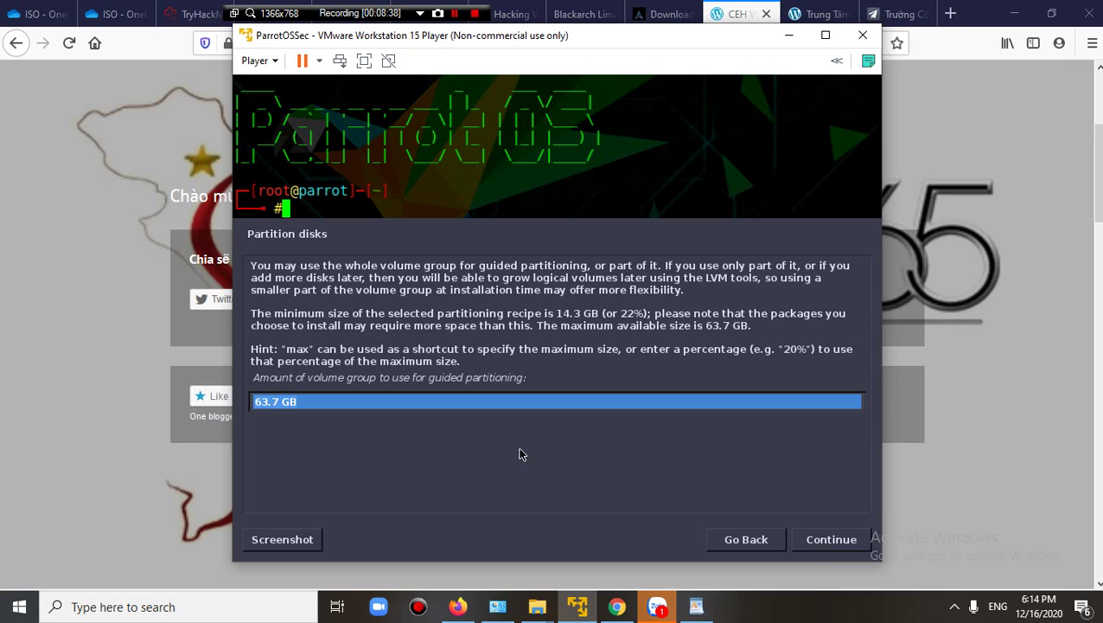
left_click(818, 542)
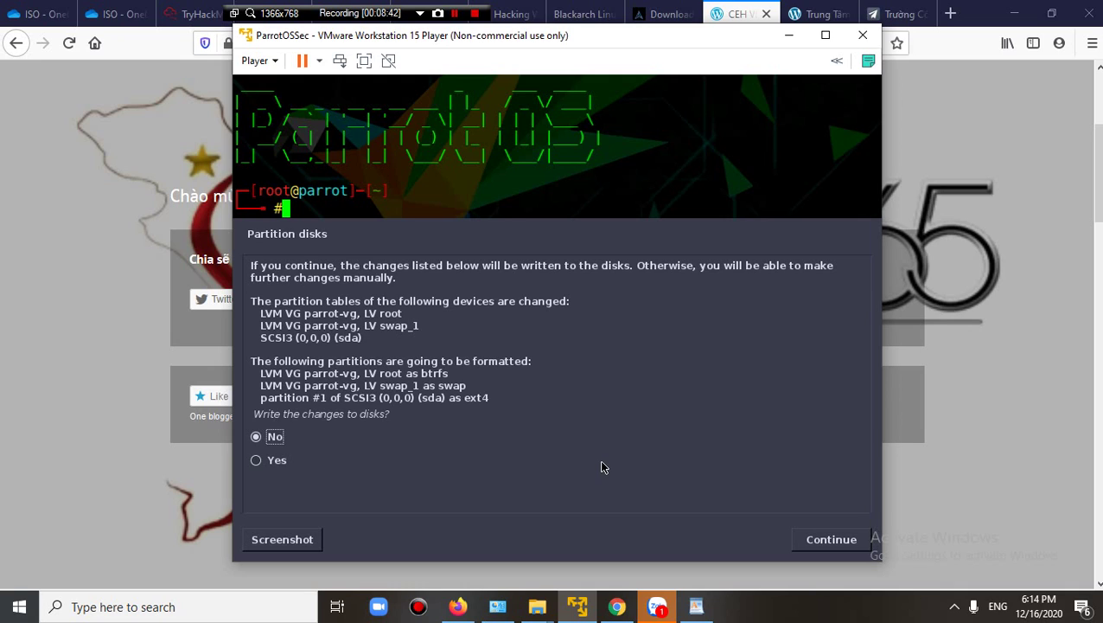
key("Down")
left_click(833, 543)
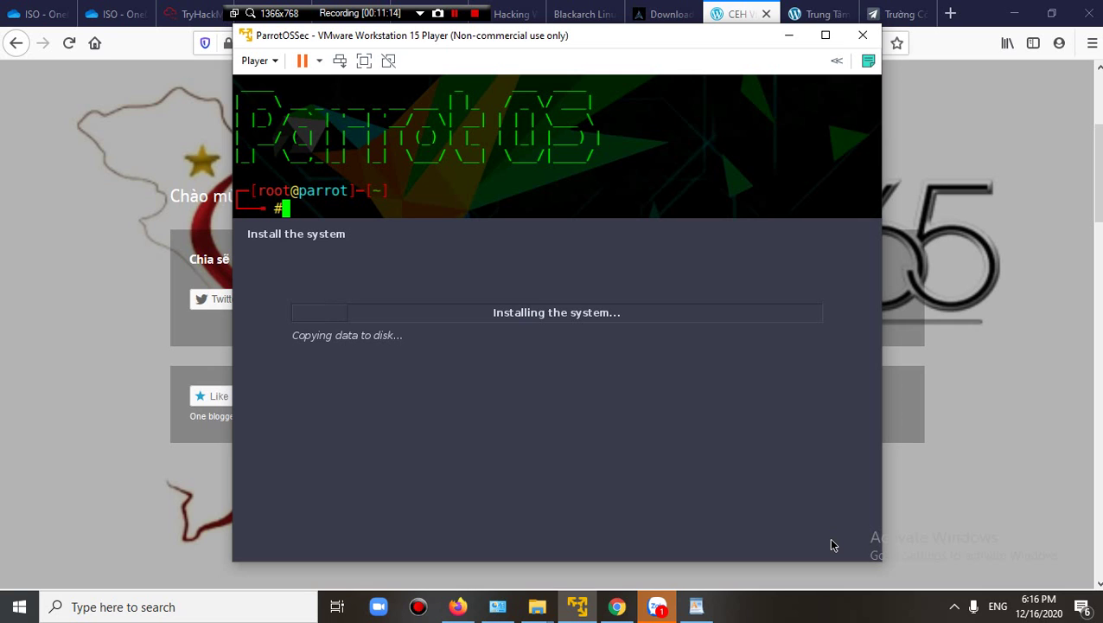
In WordPad, add KALI LINUX, PARROT OS SEC and BlackARCH on separate lines.
left_click(696, 606)
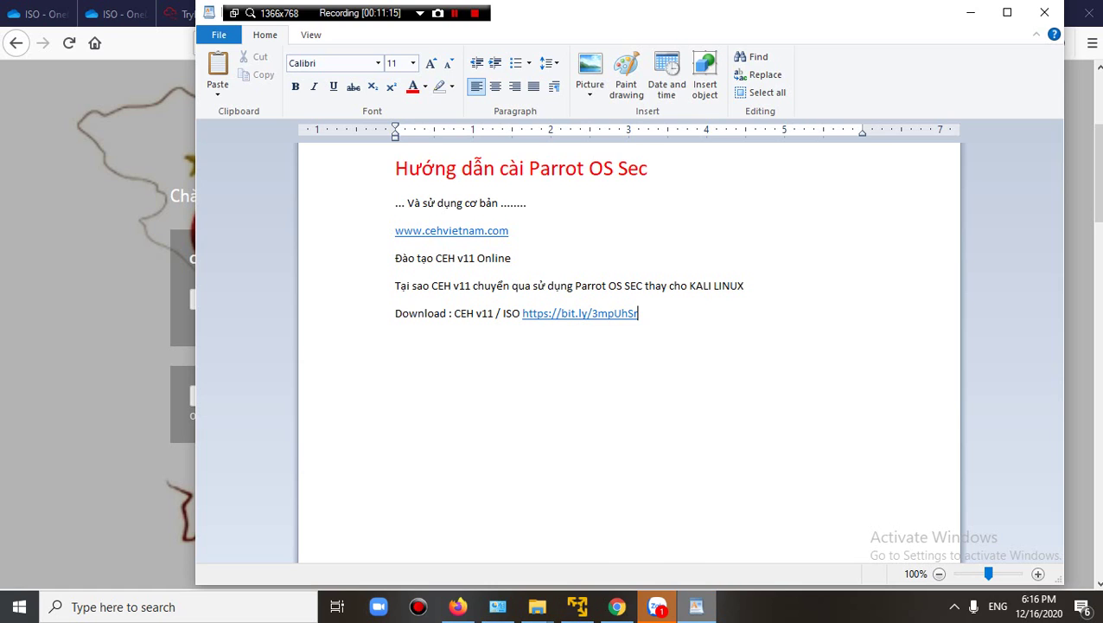
key("Return")
key("Return")
type("KALI LINUX")
key("Return")
type("PARROT")
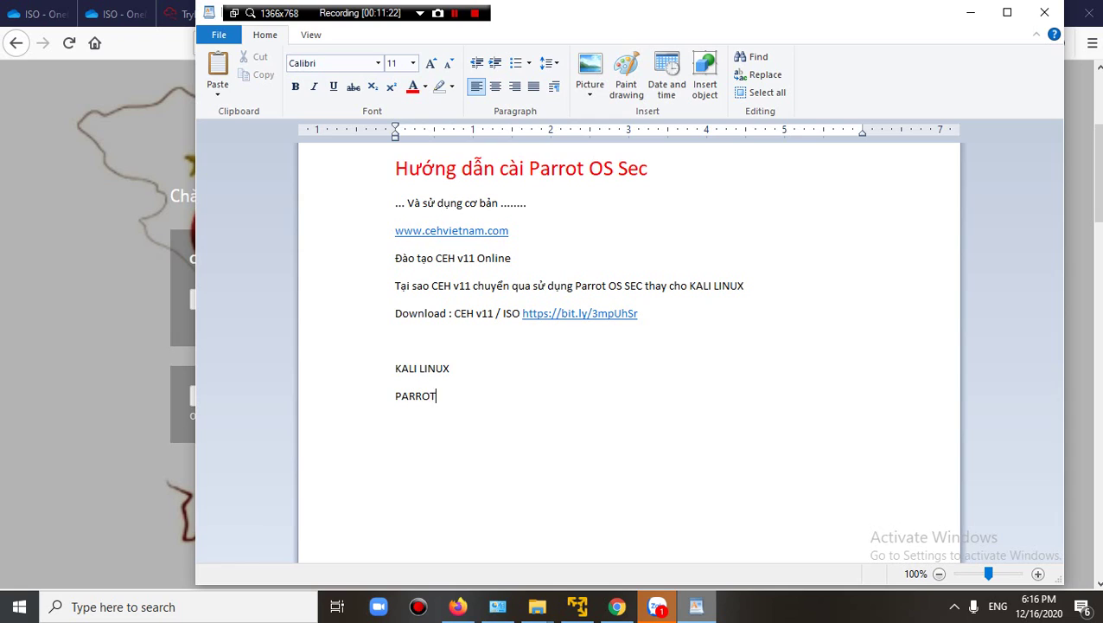
type(" OS SEC")
key("Return")
type("BlackARCH")
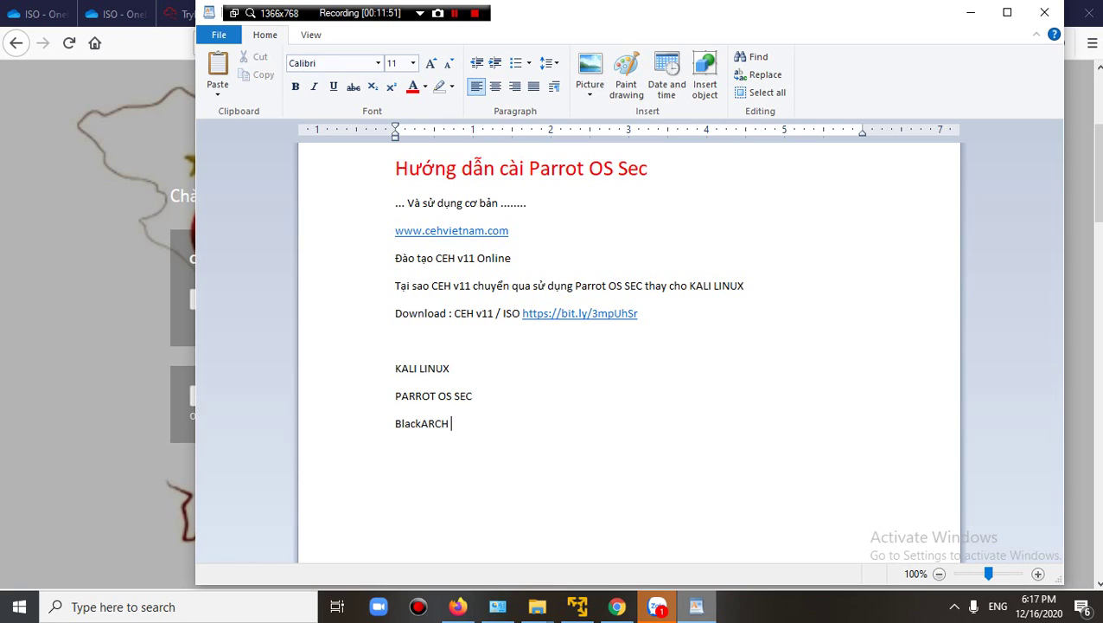
Add a '--- WifiPumkin ::: WifiSLAX' line, removing the stray S, then return to the installer.
key("Return")
type("--- WifiPumkin")
type("::::::::::::::::::::::")
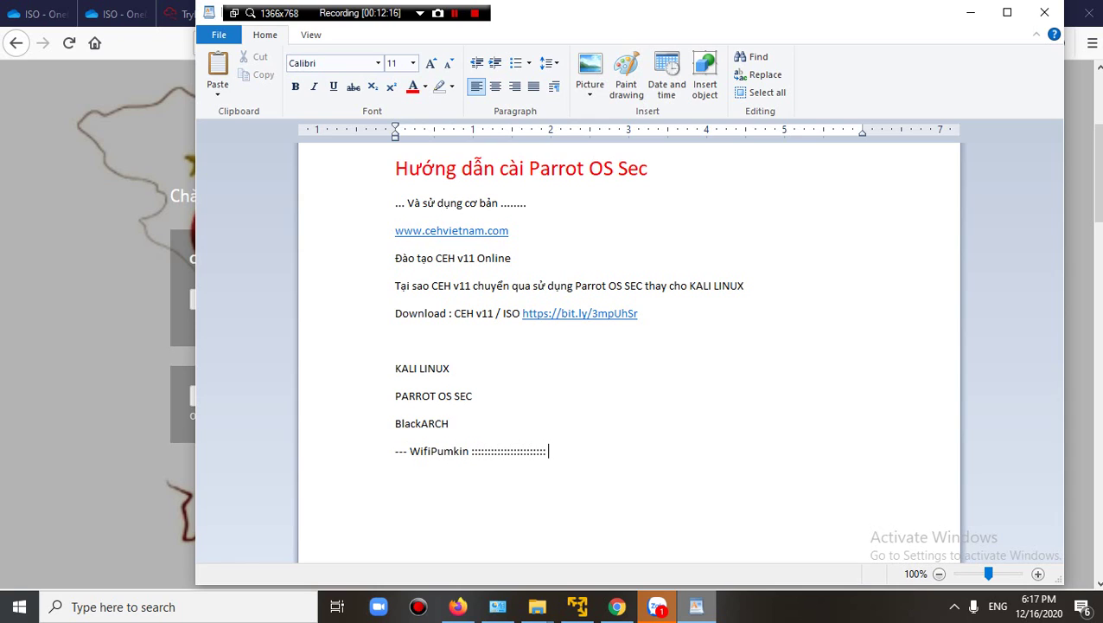
type(" SWifiSLAX")
key("Left")
key("Left")
key("Left")
key("Left")
key("Left")
key("Left")
key("Left")
key("Right")
key("BackSpace")
left_click(577, 606)
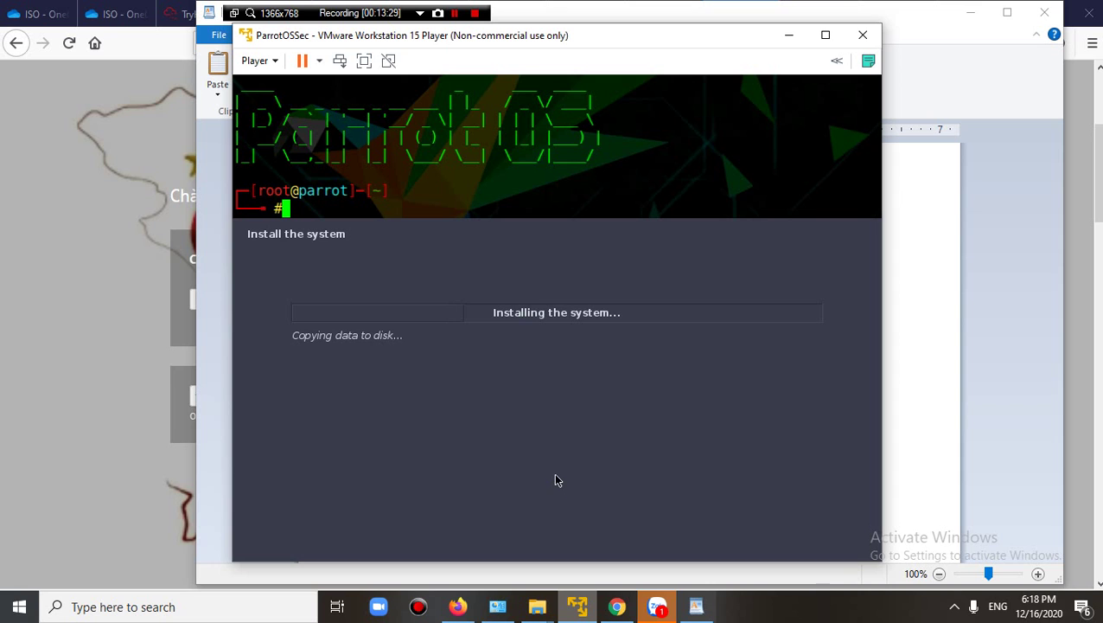
Open This PC in File Explorer and show the folders on Local Disk (C:).
mouse_move(537, 606)
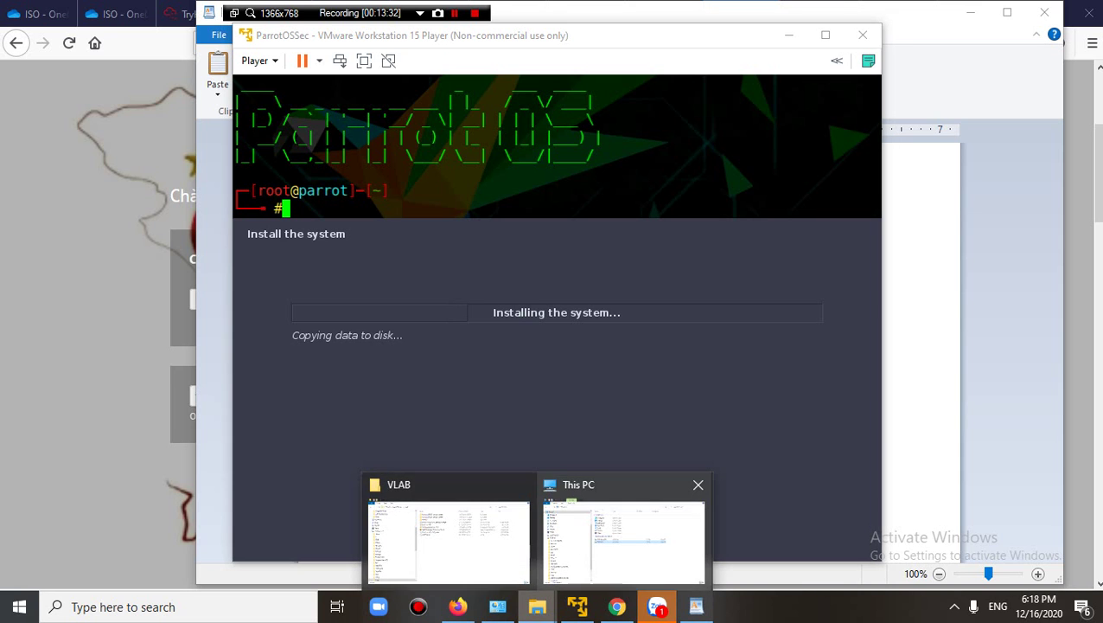
left_click(622, 536)
left_click(79, 250)
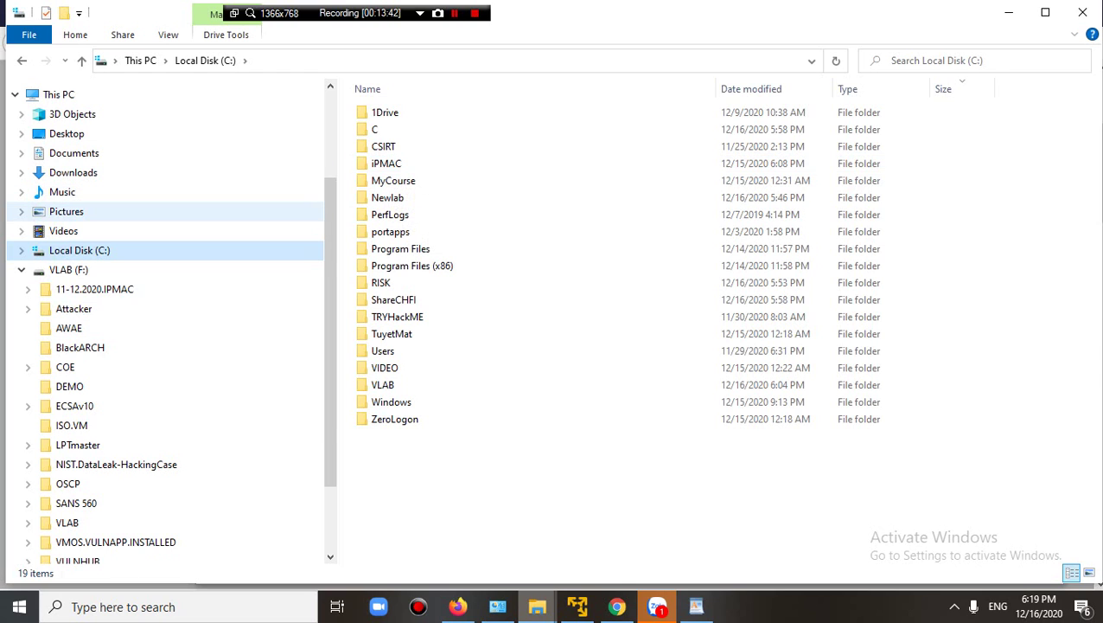
Expand Local Disk (C:) in the folder tree to list subfolders like MyCourse, portapps and VLAB.
left_click(21, 250)
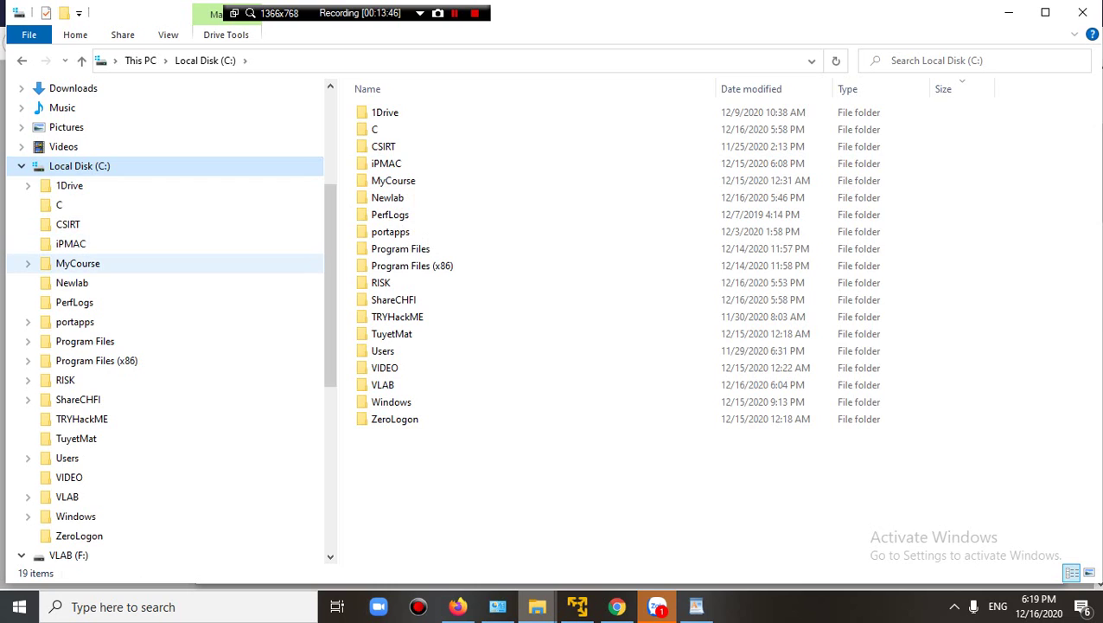
scroll(130, 263, "down", 2)
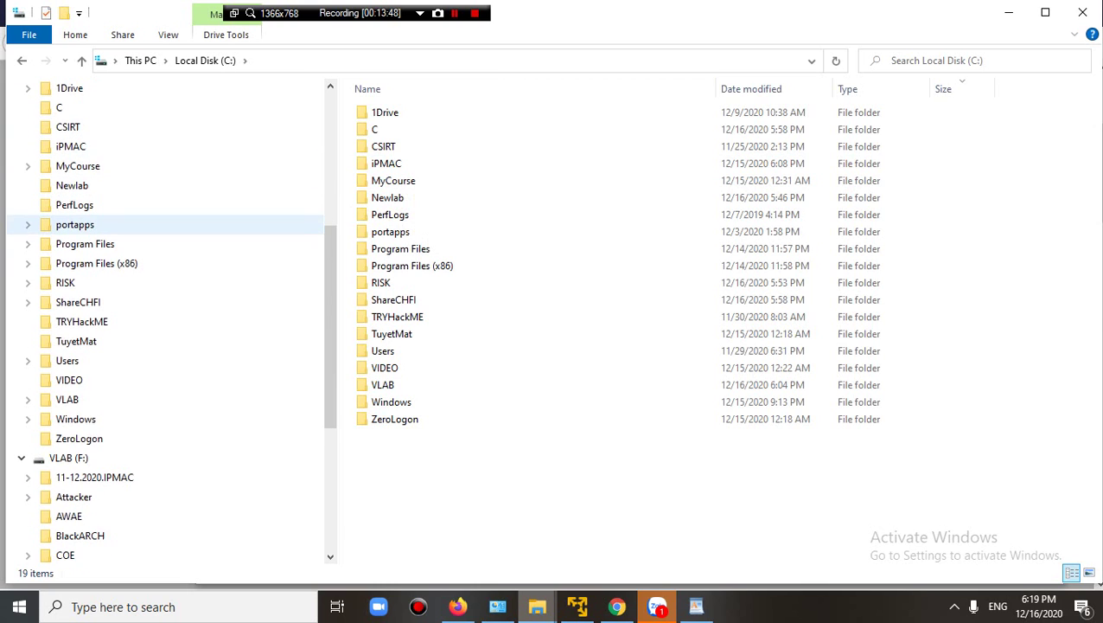
scroll(130, 262, "up", 1)
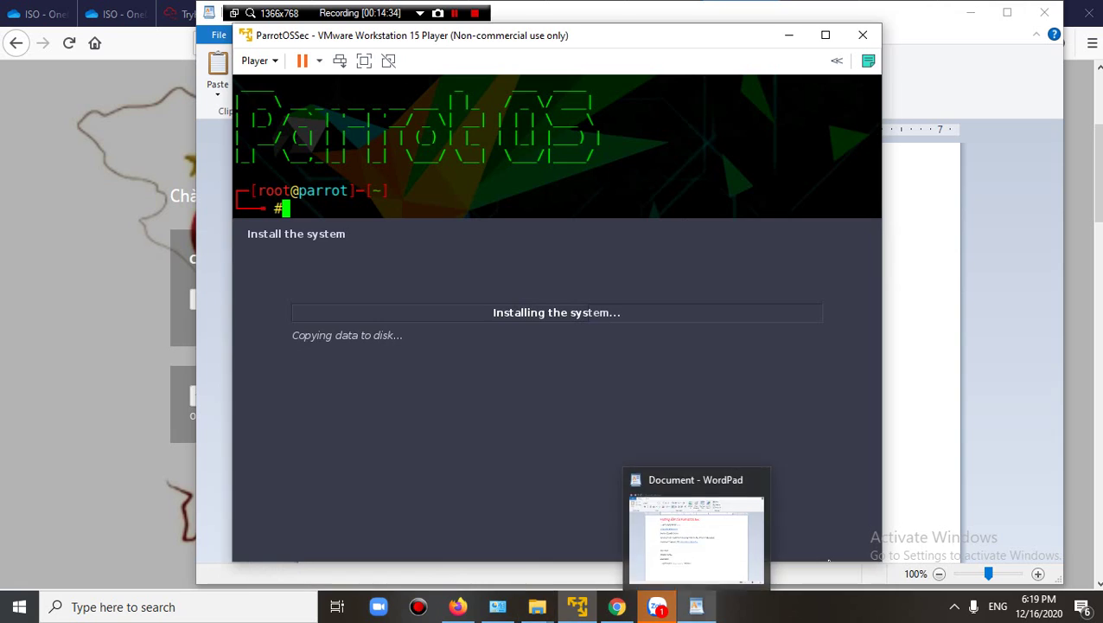
Switch to the WordPad notes while the installer keeps copying data.
left_click(696, 606)
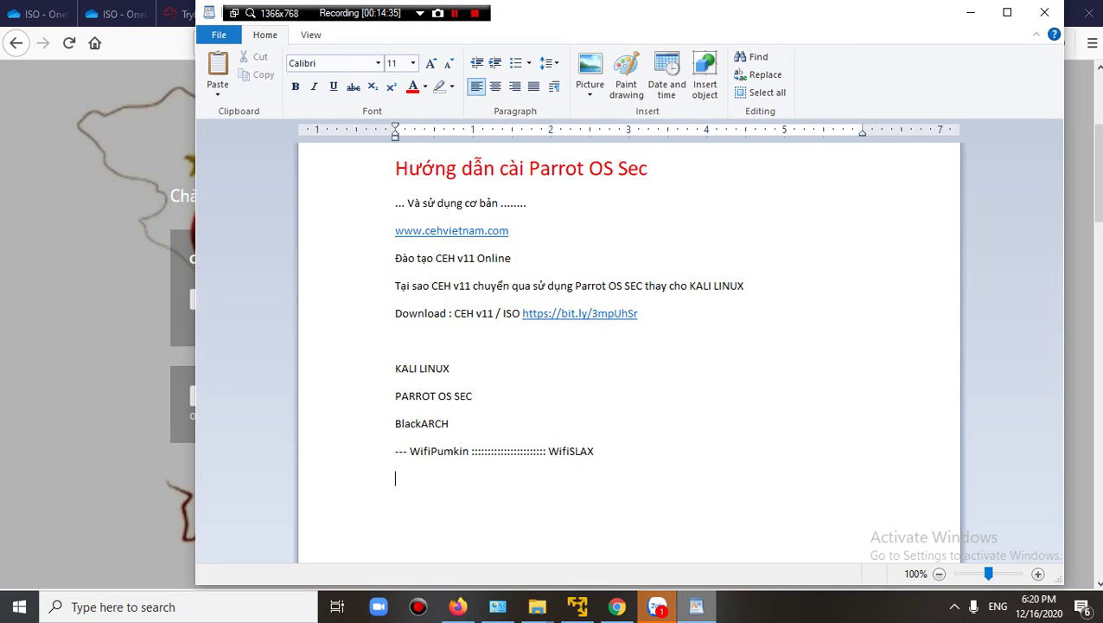
Type the line '------------ CEH Master = CEH + CEH Practical' below the WifiSLAX entry.
type("------------ CEH Master  CEH")
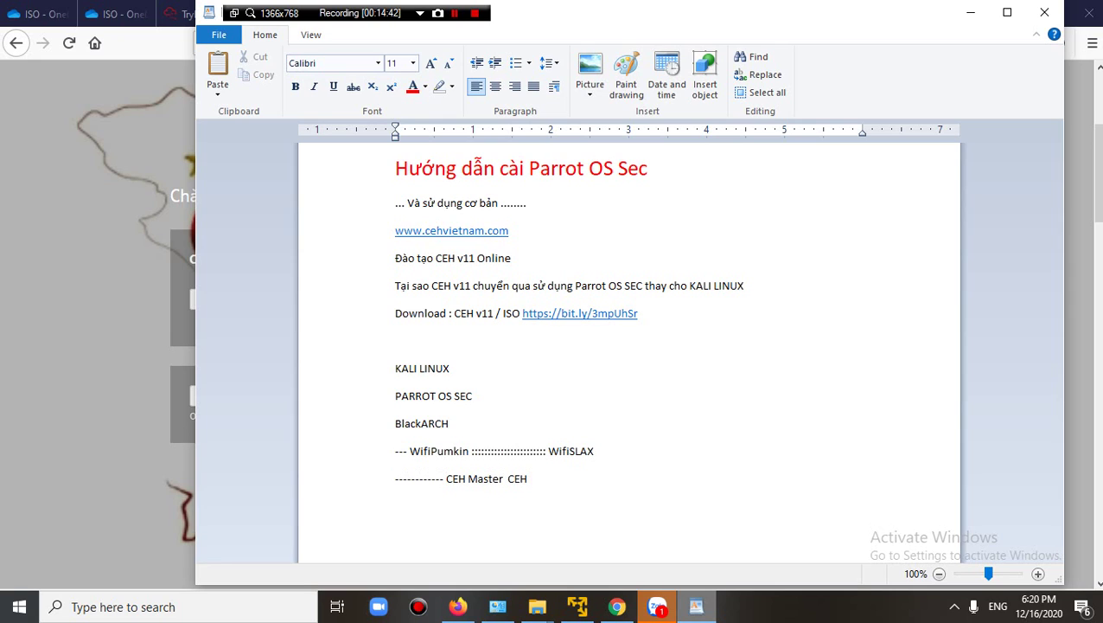
key("BackSpace")
key("BackSpace")
key("BackSpace")
key("BackSpace")
type("= CEH + CEH Practical")
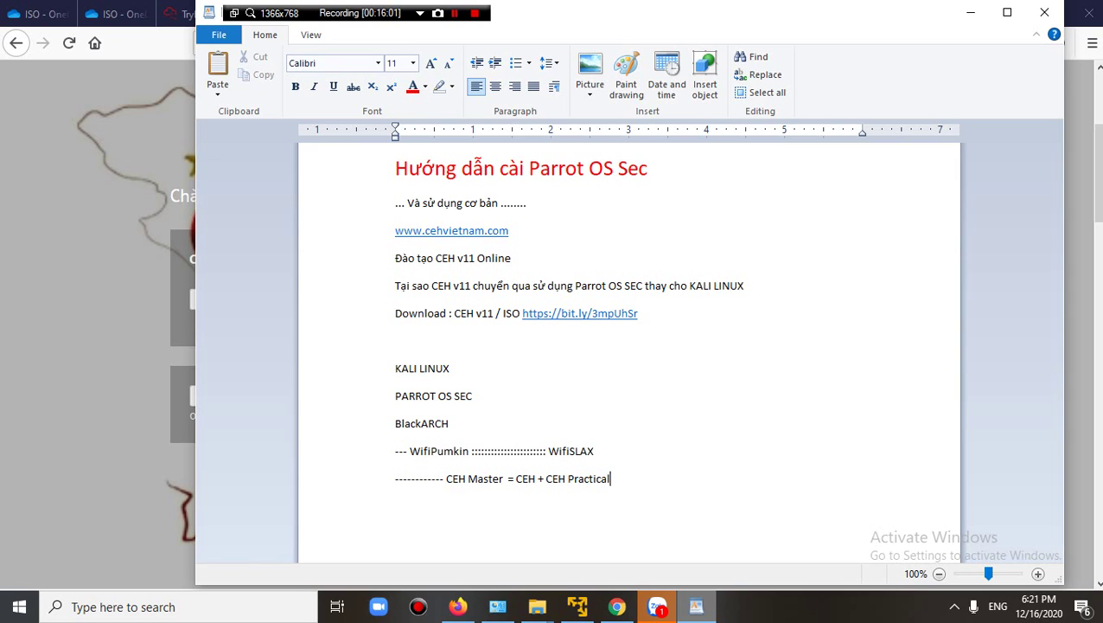
Bring the Parrot installer back and wait for the GRUB boot loader prompt.
left_click(577, 607)
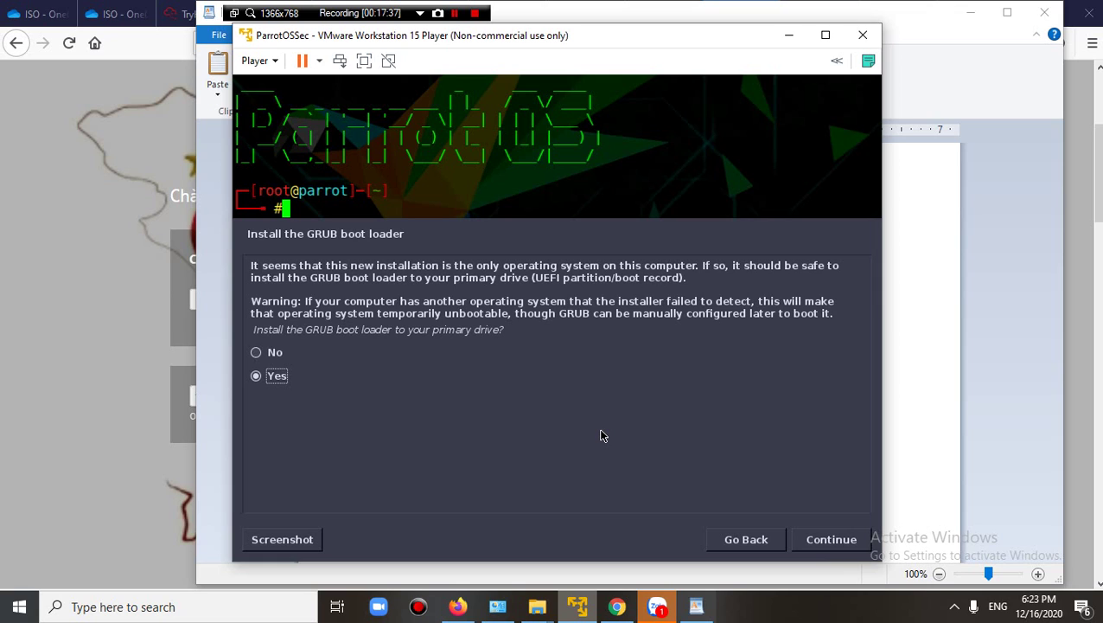
Install the GRUB boot loader on /dev/sda, then switch back to the WordPad notes.
left_click(818, 543)
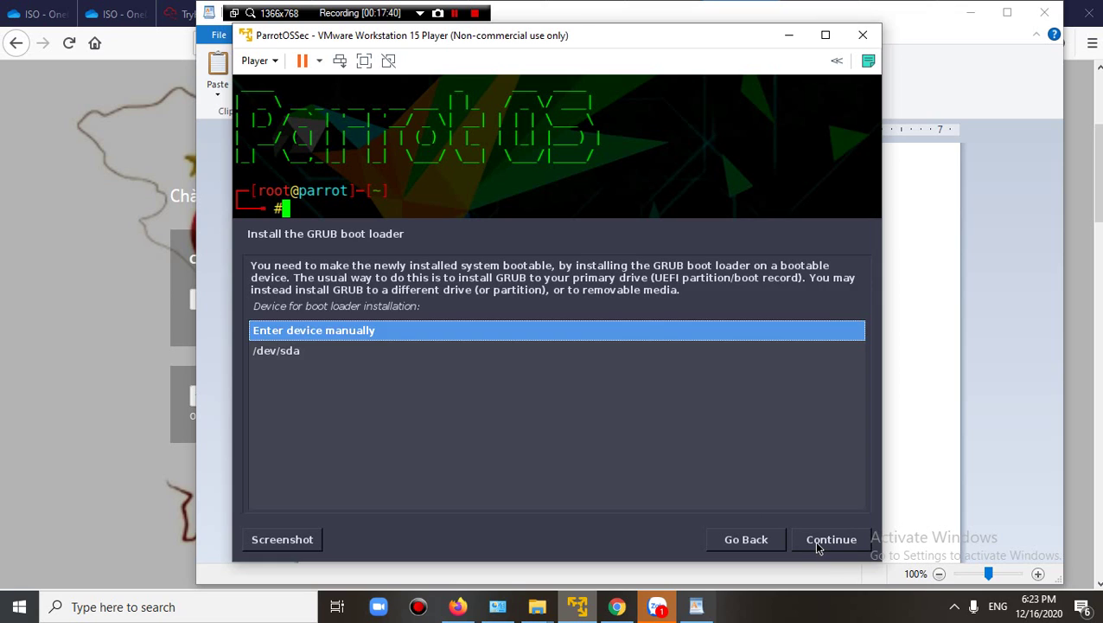
left_click(310, 357)
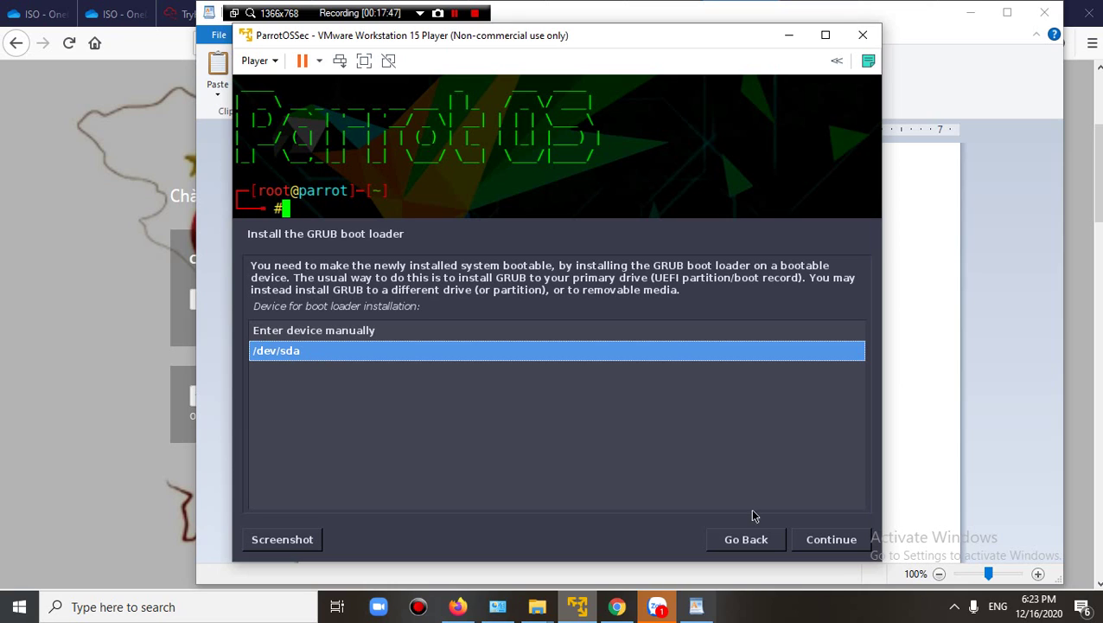
left_click(811, 538)
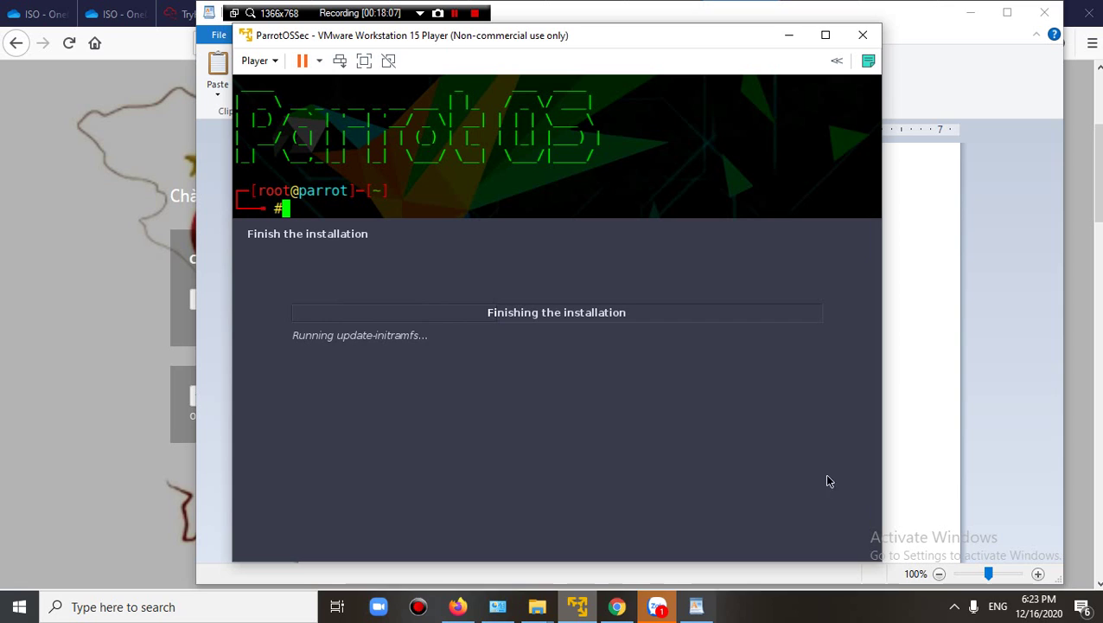
left_click(908, 476)
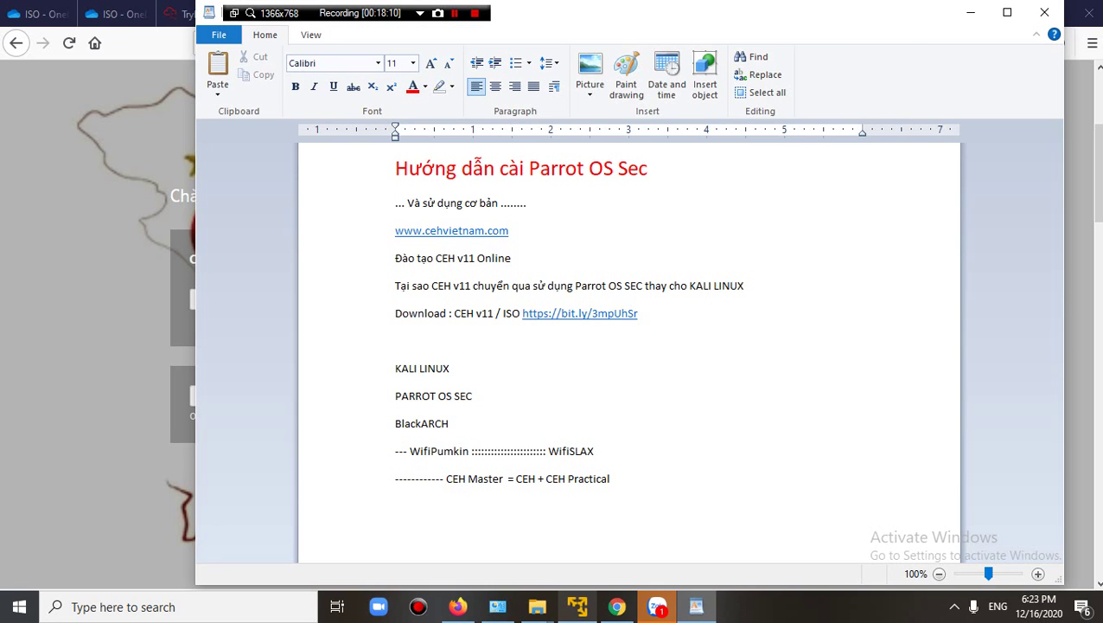
Add the lines 'CEH theo v10' and 'CErtficate CEH v10 khác CEH v11' below CEH Practical.
key("Return")
key("Return")
type("CEH theo v10")
key("Return")
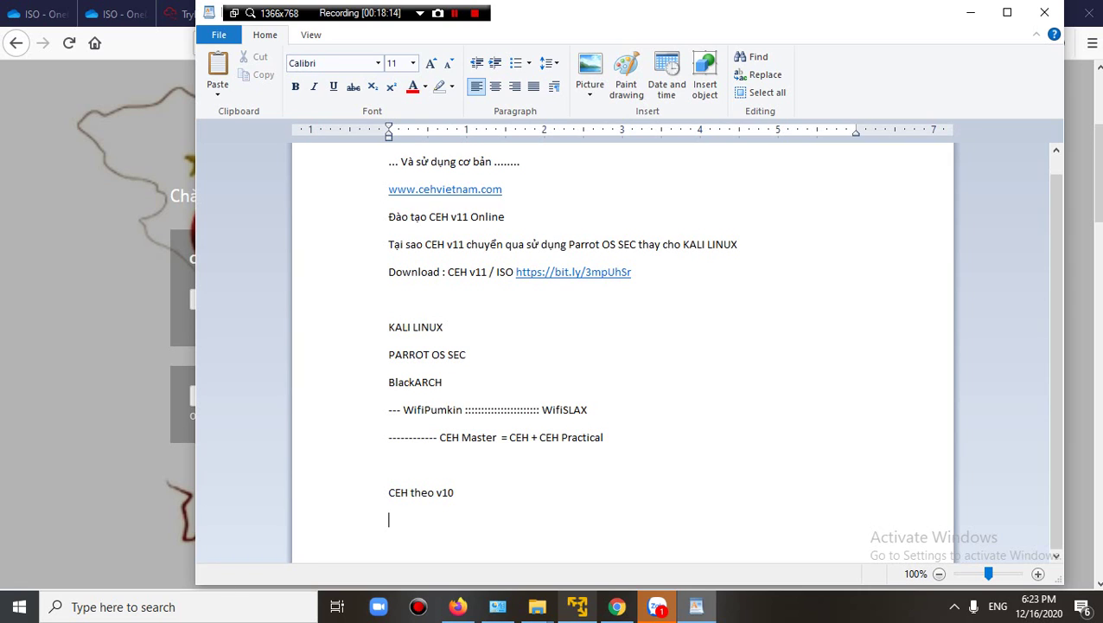
type("CErtficate CEH v10")
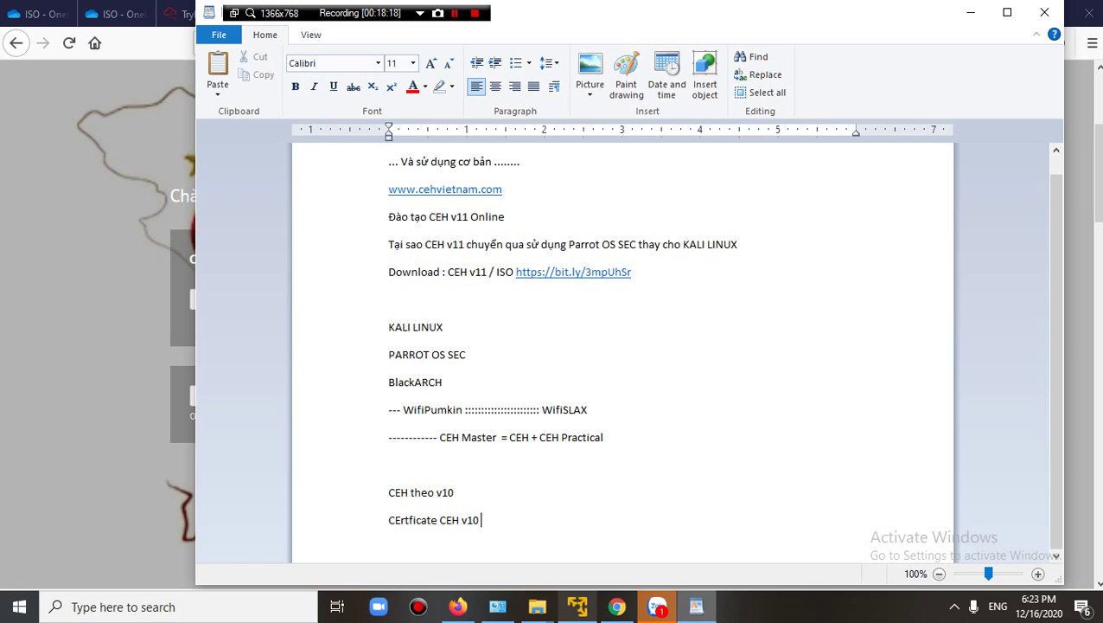
type(" khác CEH v11")
Dismiss the Parrot installer's Installation complete message, then return to the cehvietnam.com page.
left_click(577, 606)
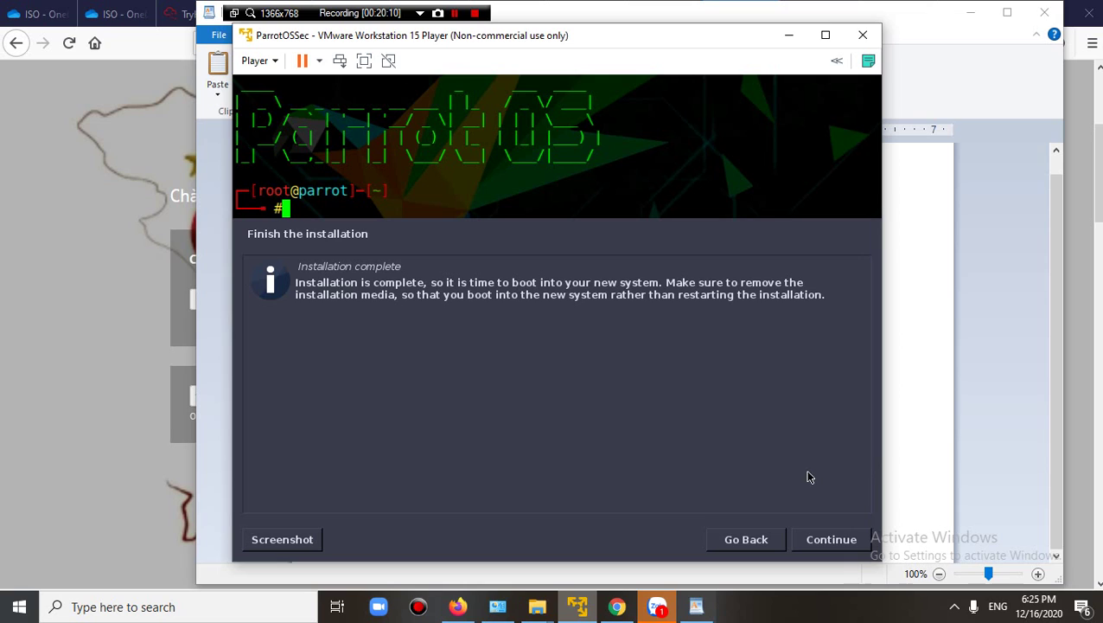
left_click(809, 539)
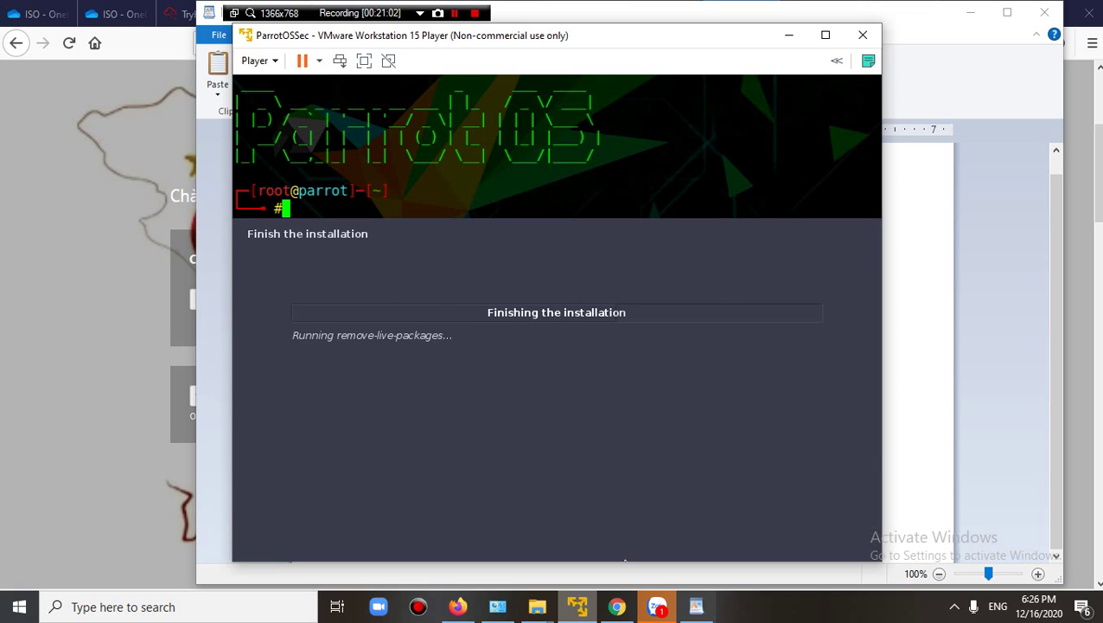
left_click(457, 606)
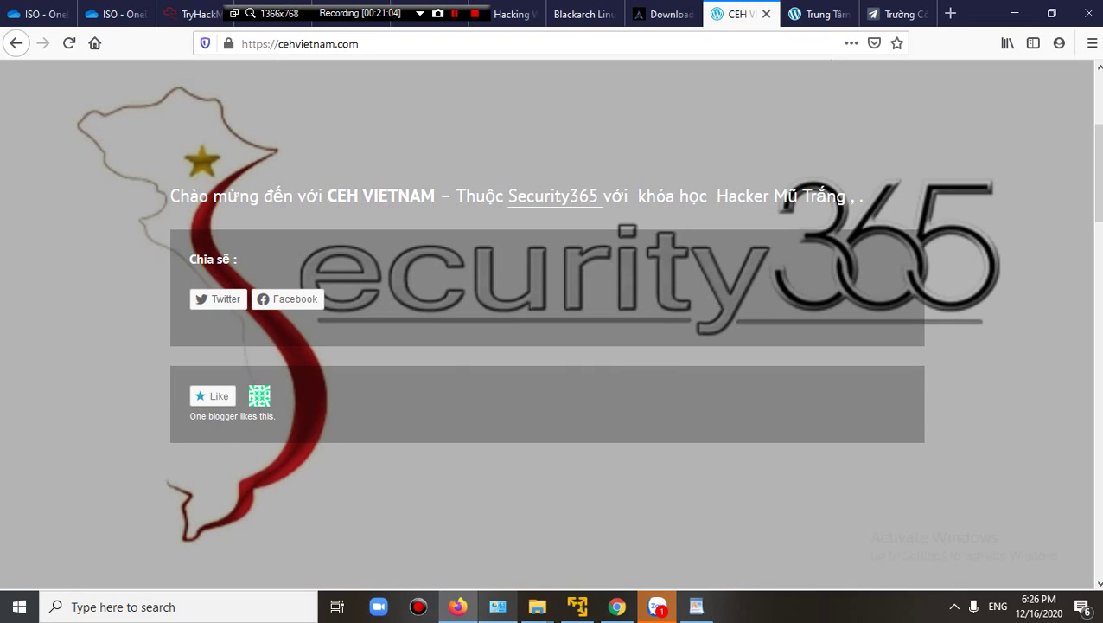
Search 'sans slingsot' in a new tab and open the SANS Slingshot Linux Distribution page.
key("ctrl+t")
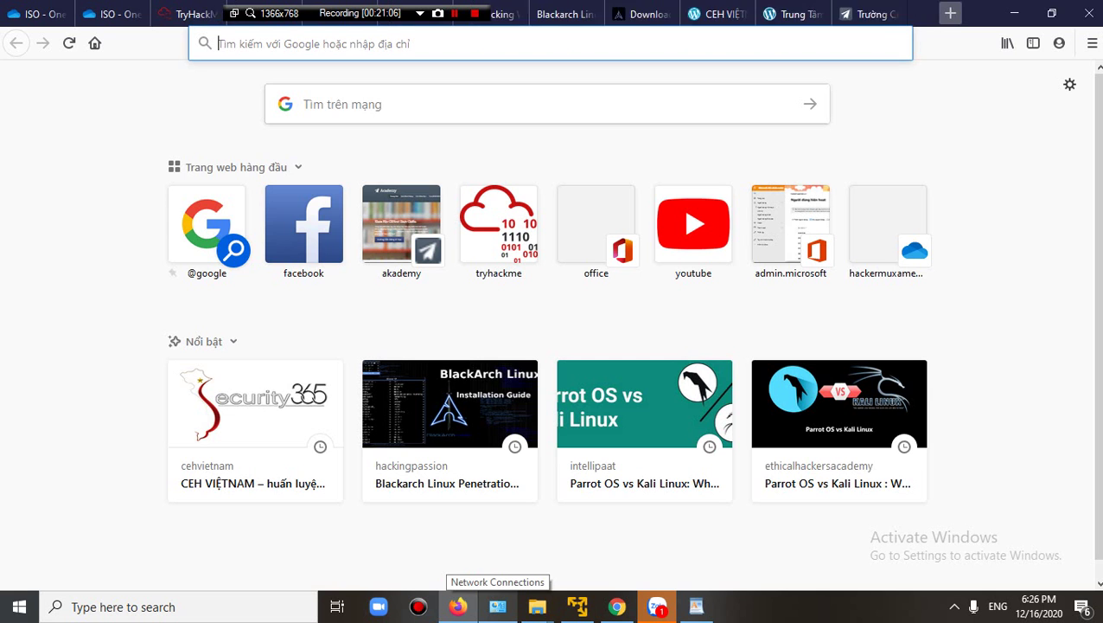
type("sans")
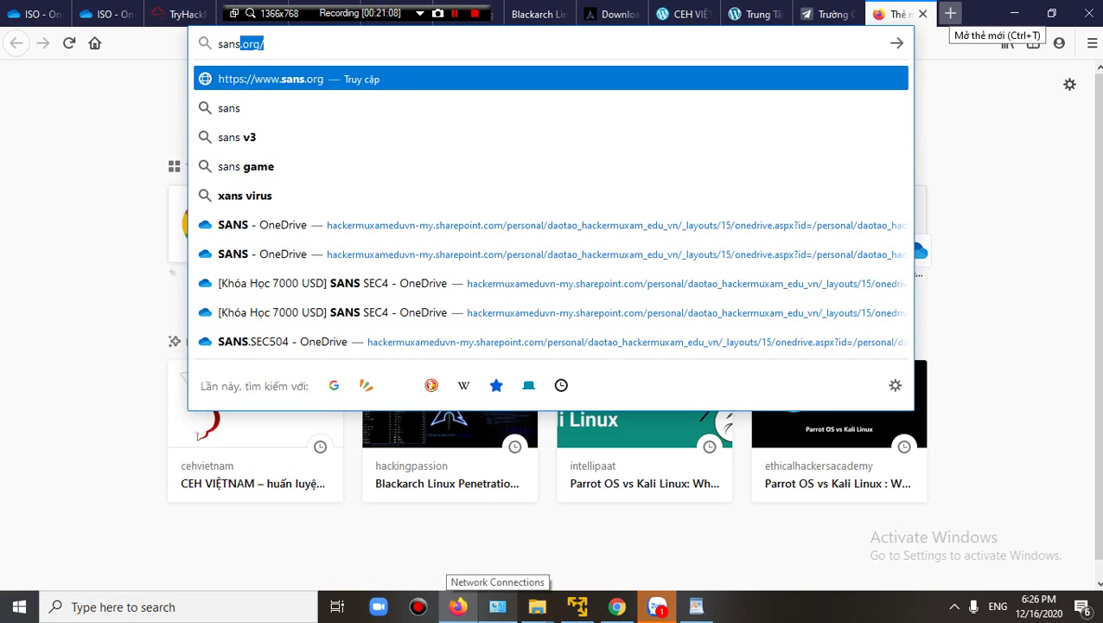
type(" slin")
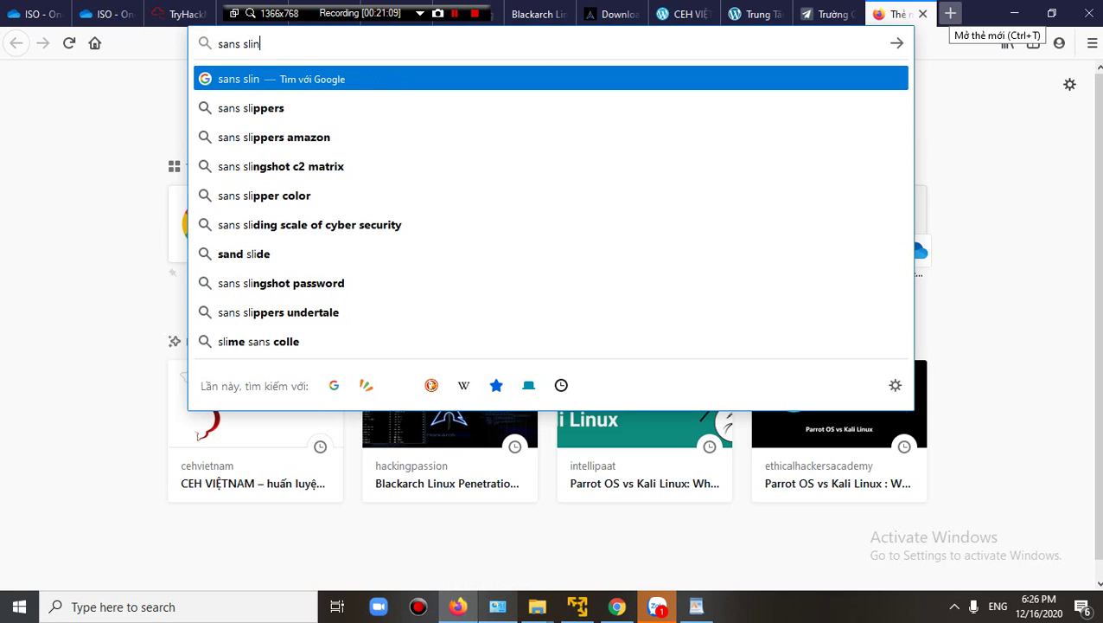
type("gsot")
key("Return")
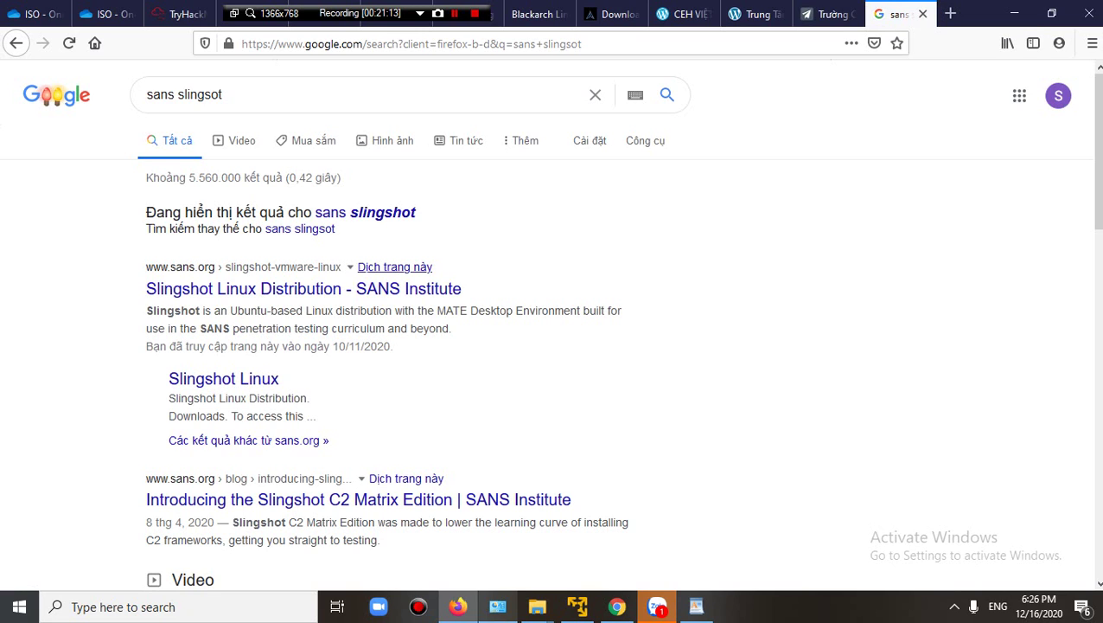
left_click(346, 290)
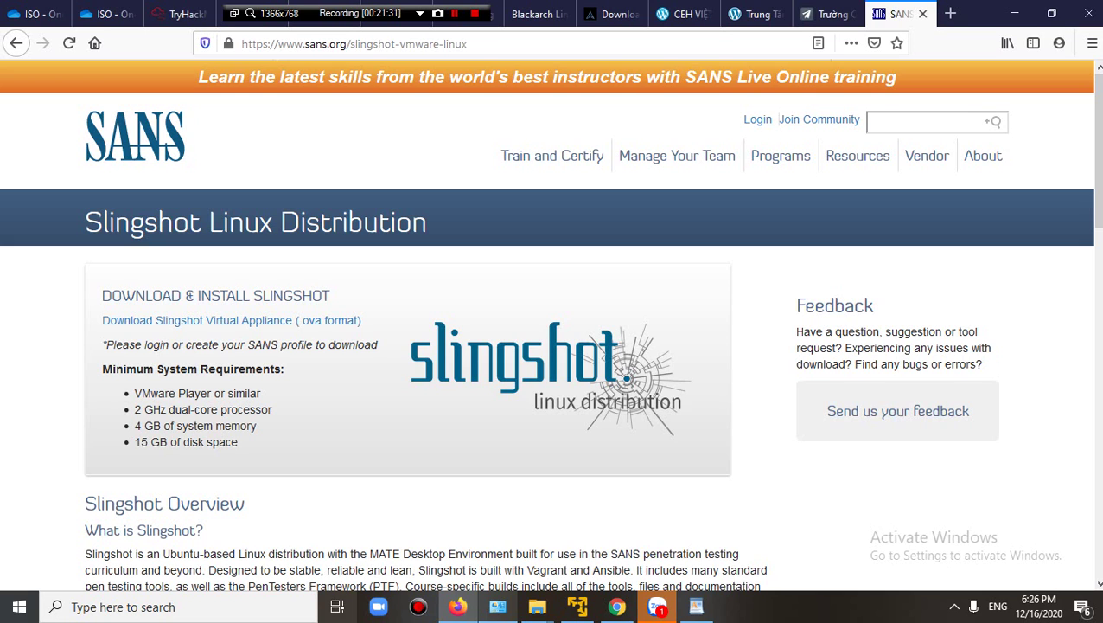
Browse the Slingshot and Win10 VM folders under F:\SANS 560\GPEN, then bring WordPad back.
mouse_move(537, 606)
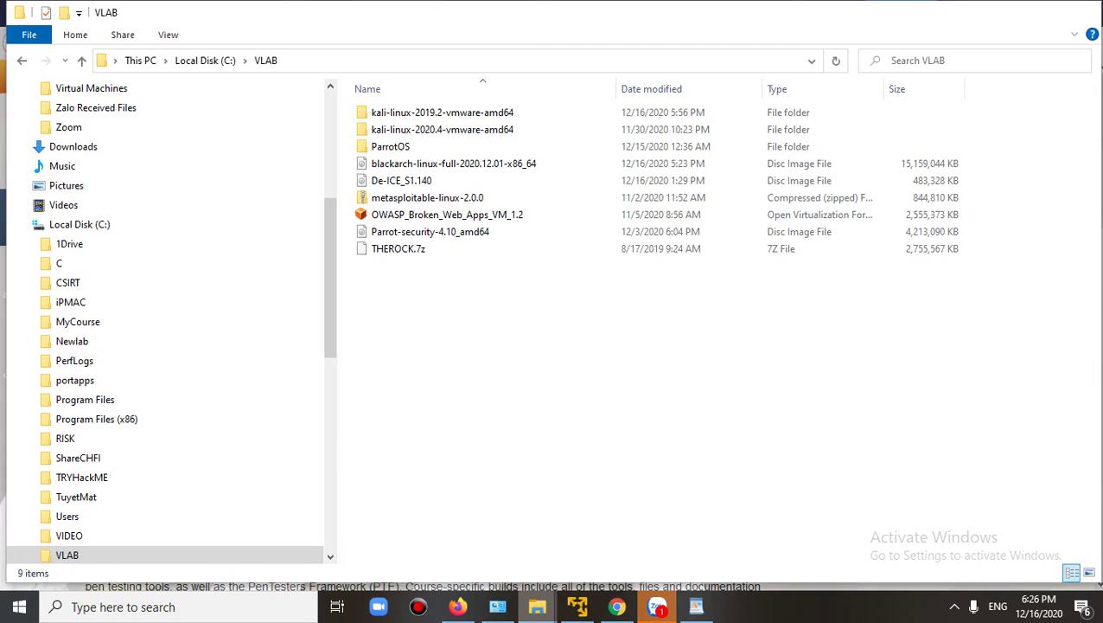
left_click(449, 536)
scroll(130, 406, "down", 2)
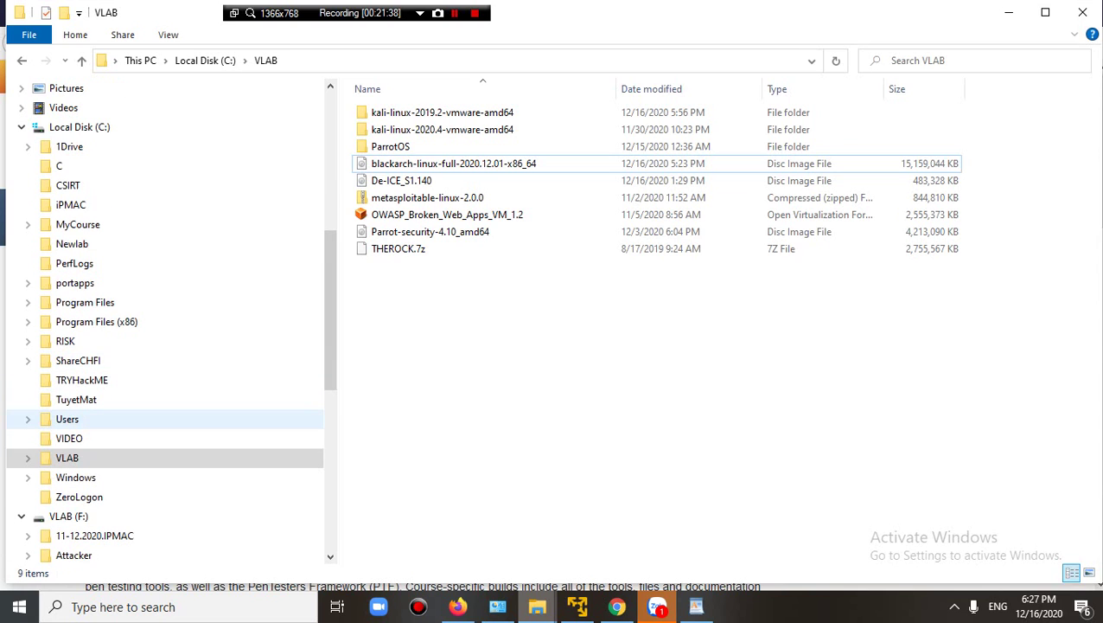
scroll(130, 419, "down", 5)
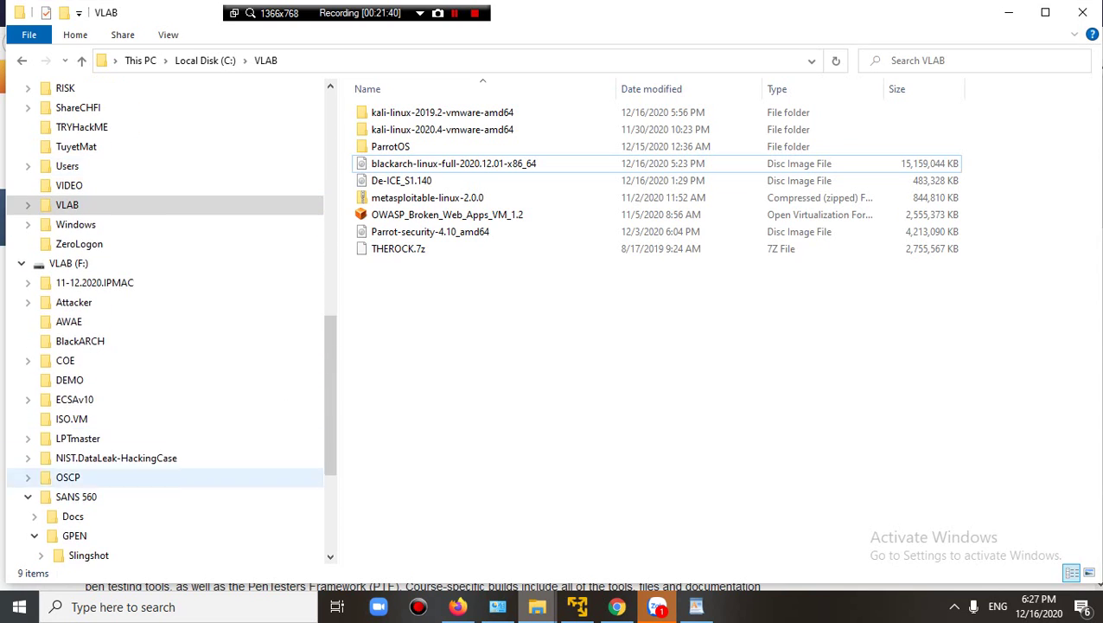
left_click(76, 497)
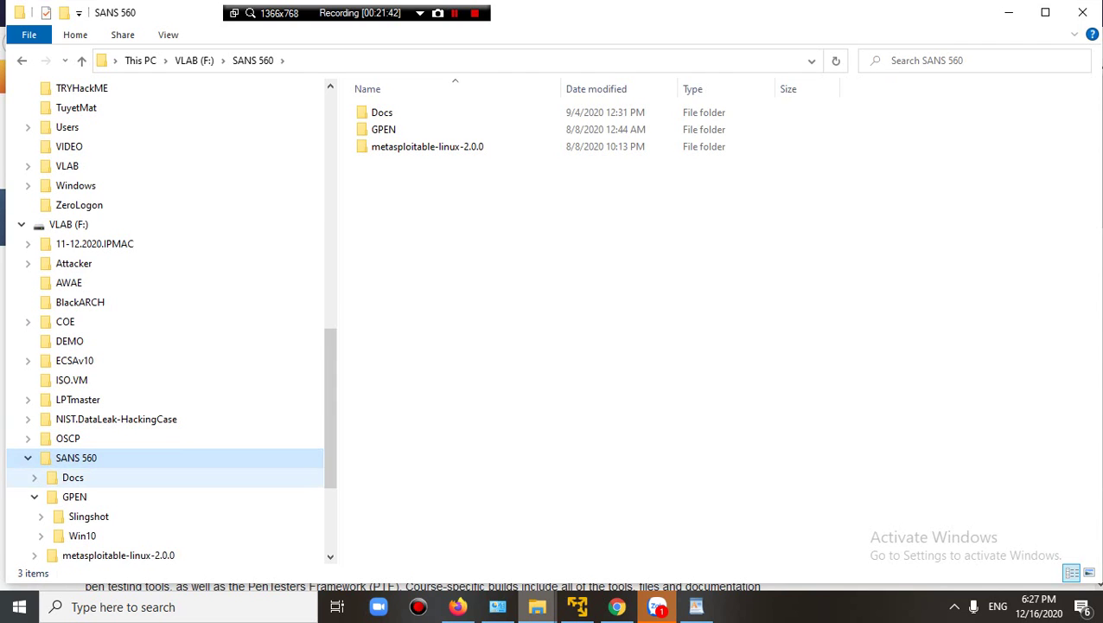
left_click(75, 496)
left_click(88, 516)
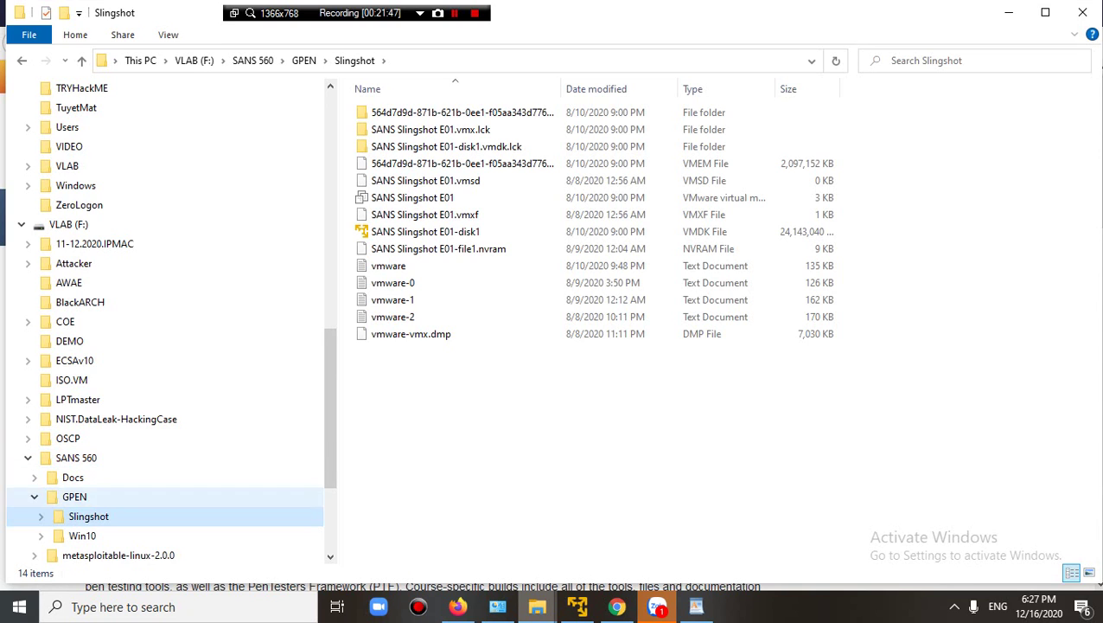
left_click(82, 535)
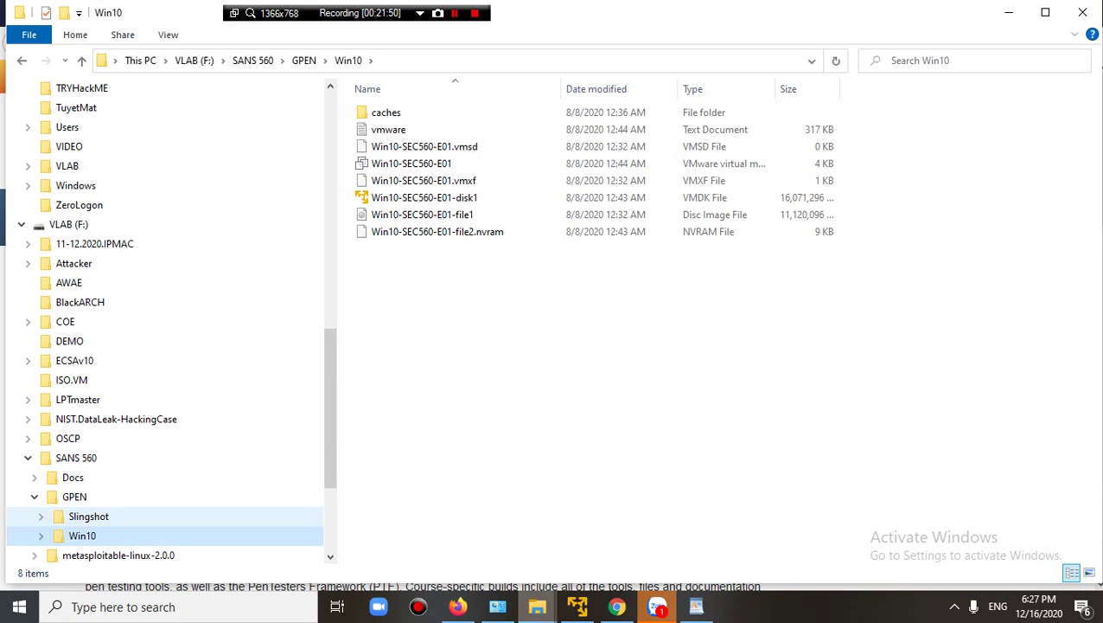
left_click(88, 515)
key("Left")
key("Left")
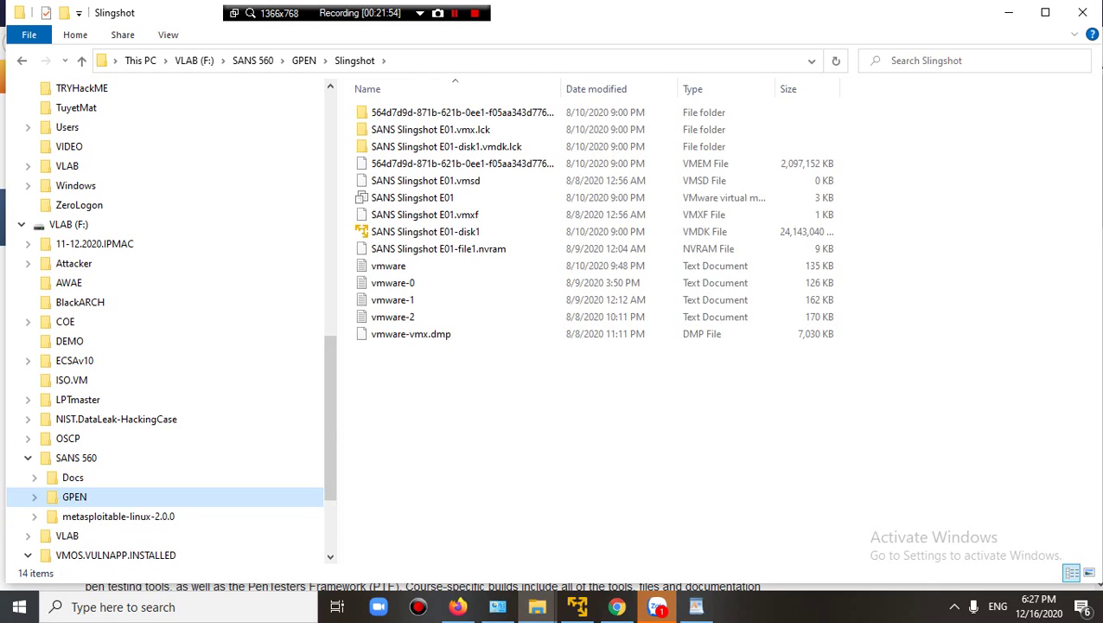
left_click(696, 606)
scroll(623, 346, "up", 1)
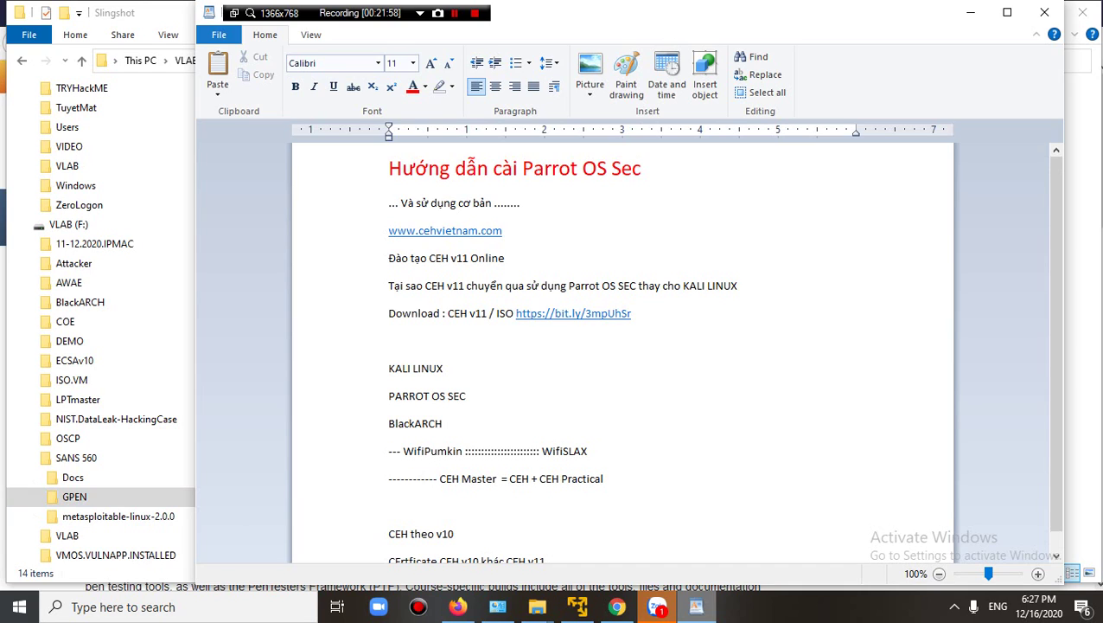
Add 'SANS Slingshot' after BlackARCH with a typo-fixed self-built tools note beneath it.
left_click_drag(388, 368, 446, 432)
left_click(443, 422)
key("Return")
type("SA")
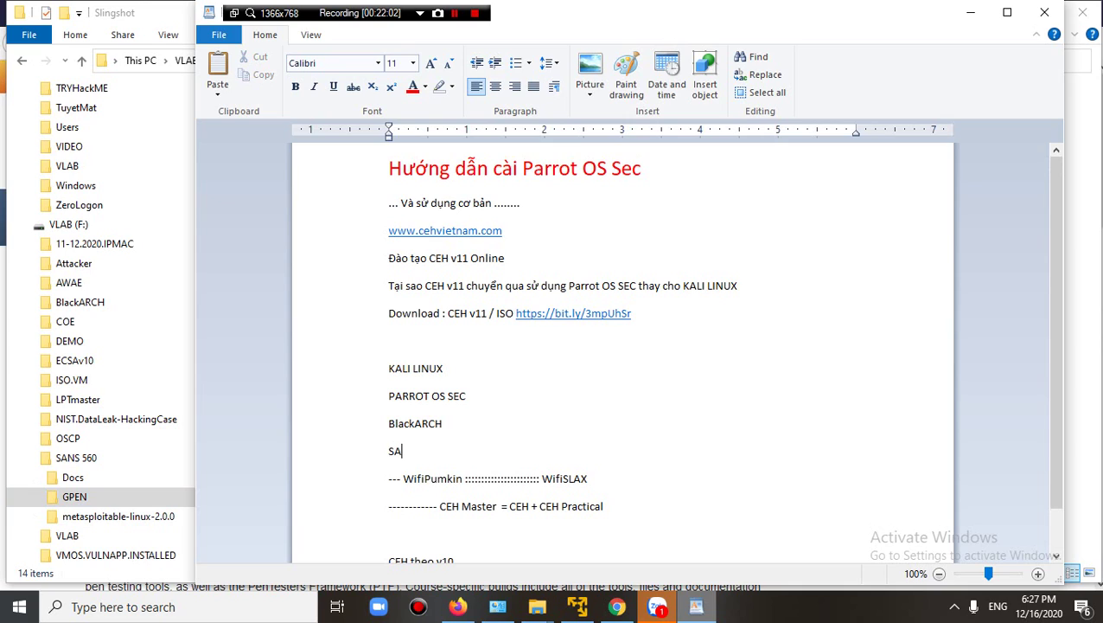
type("NS Slingshot")
key("Return")
type("5")
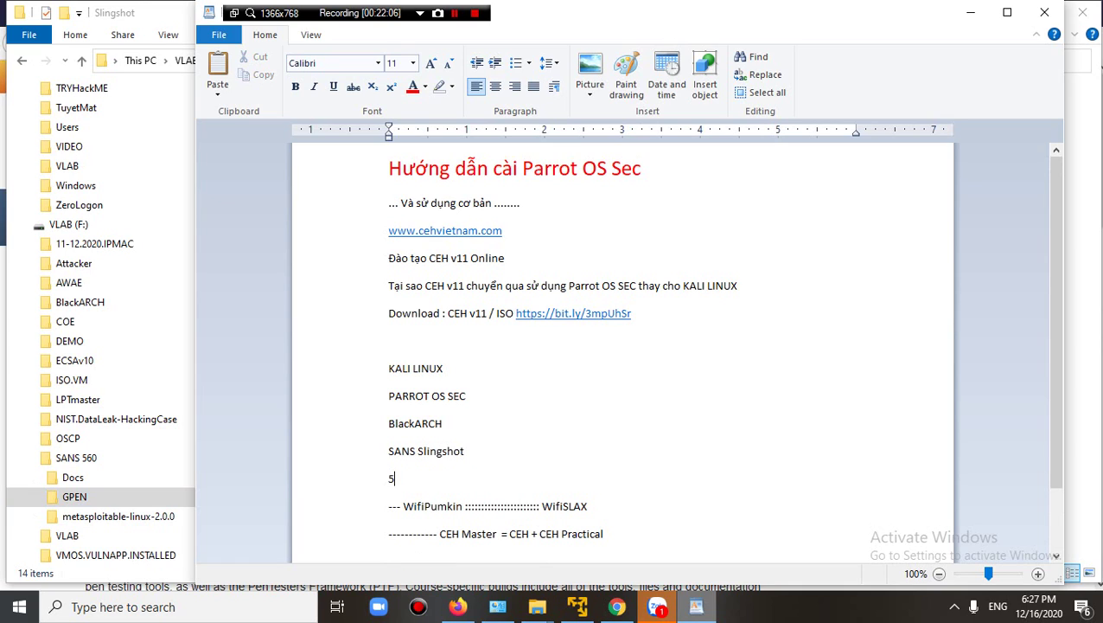
type("5555 ---- ư")
type("ự build bô")
type("j to")
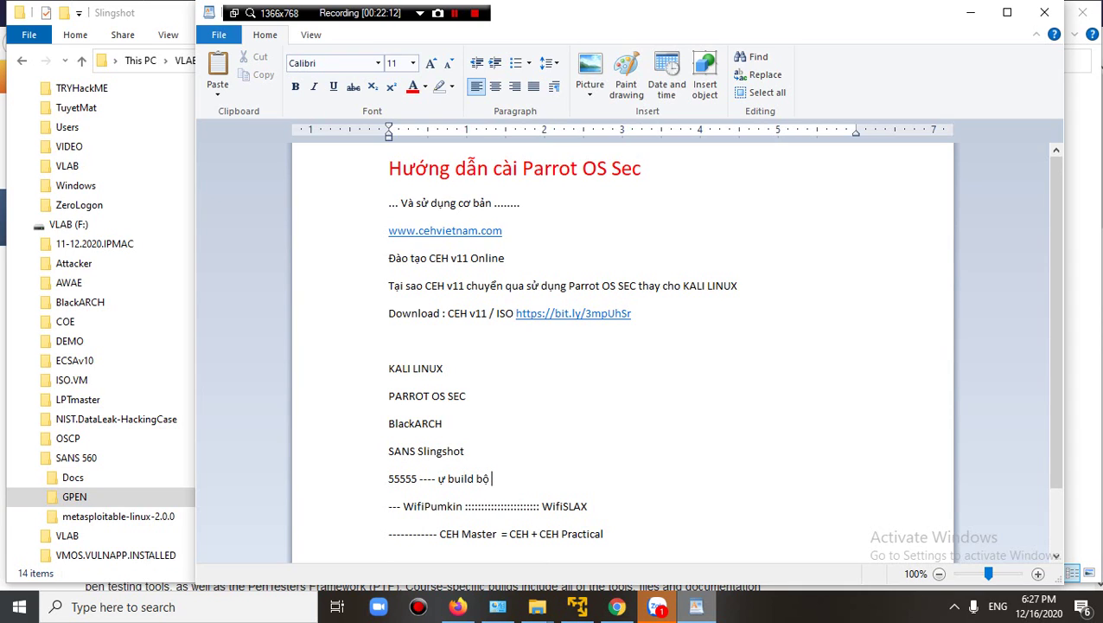
type("ol")
left_click(436, 478)
type("t")
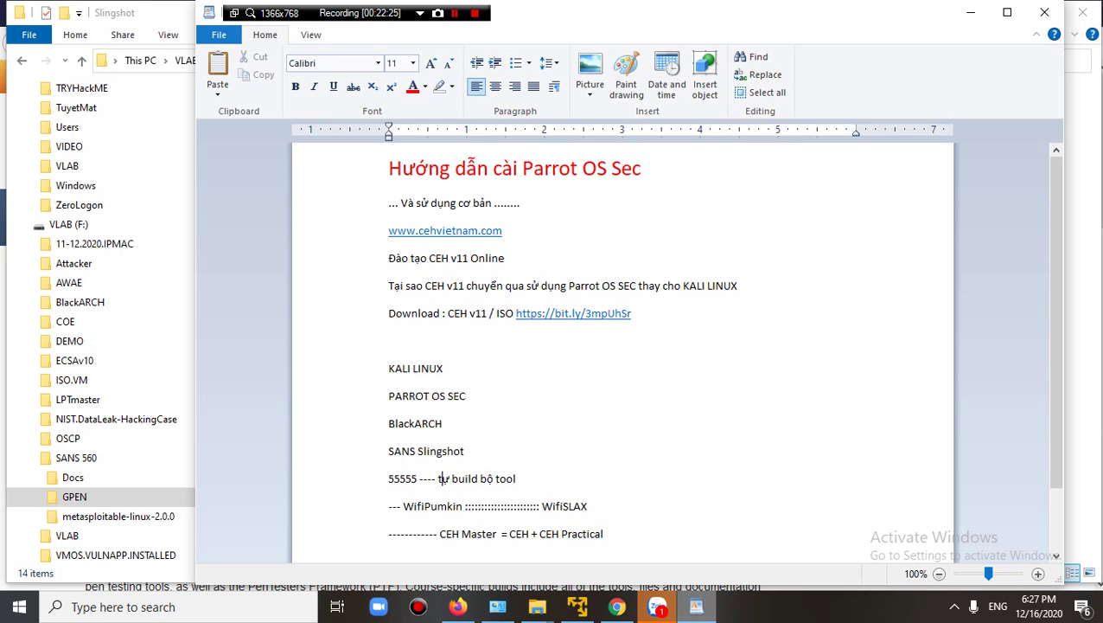
left_click(457, 606)
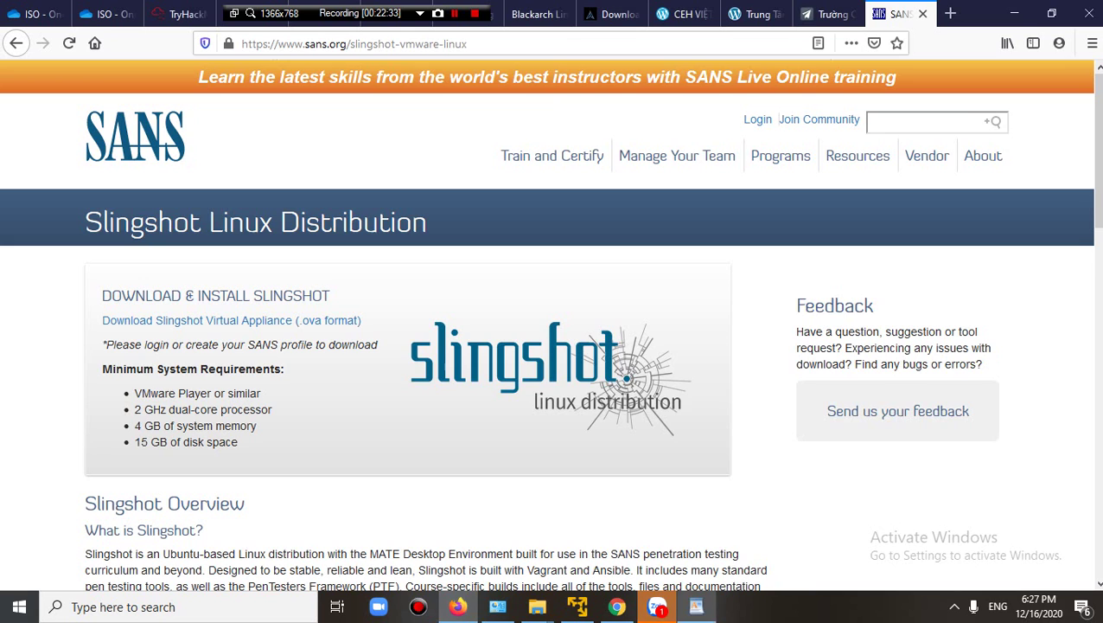
Log into the Parrot VM by entering the user's password at the login screen.
left_click(578, 606)
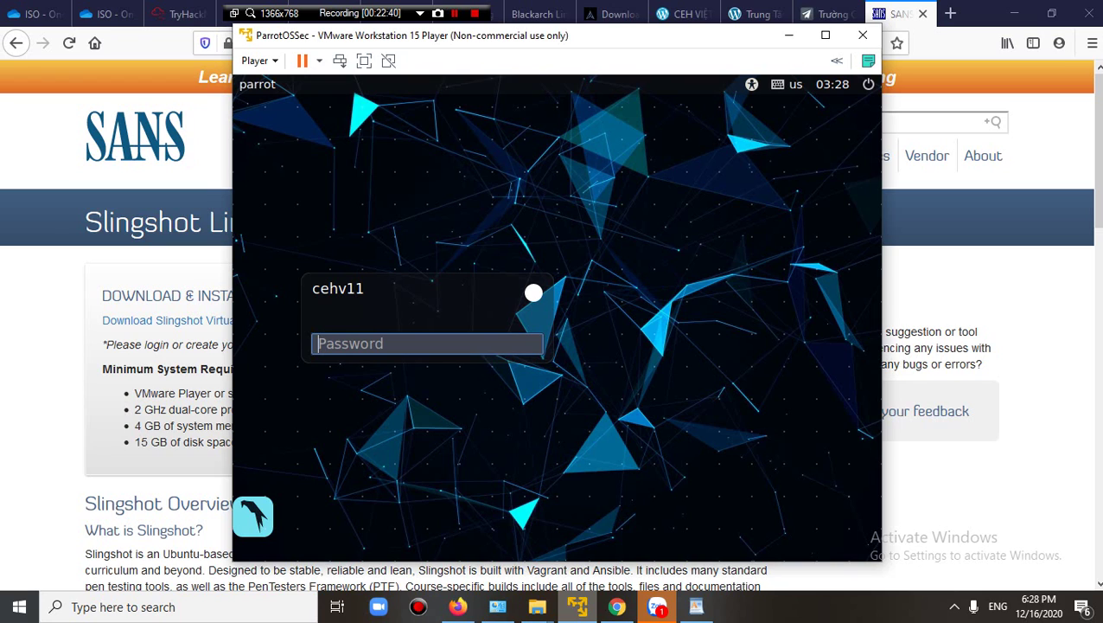
type("toor")
key("Return")
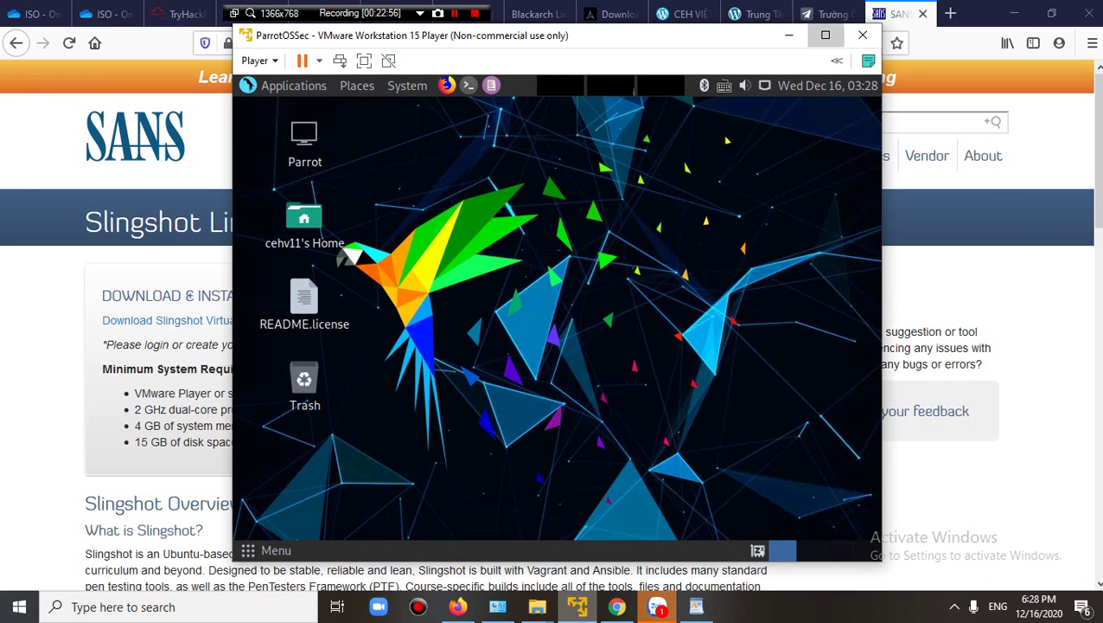
Maximize the Parrot VM window, open Parrot Terminal, and accept the system upgrade prompt.
left_click(825, 35)
left_click_drag(214, 165, 484, 413)
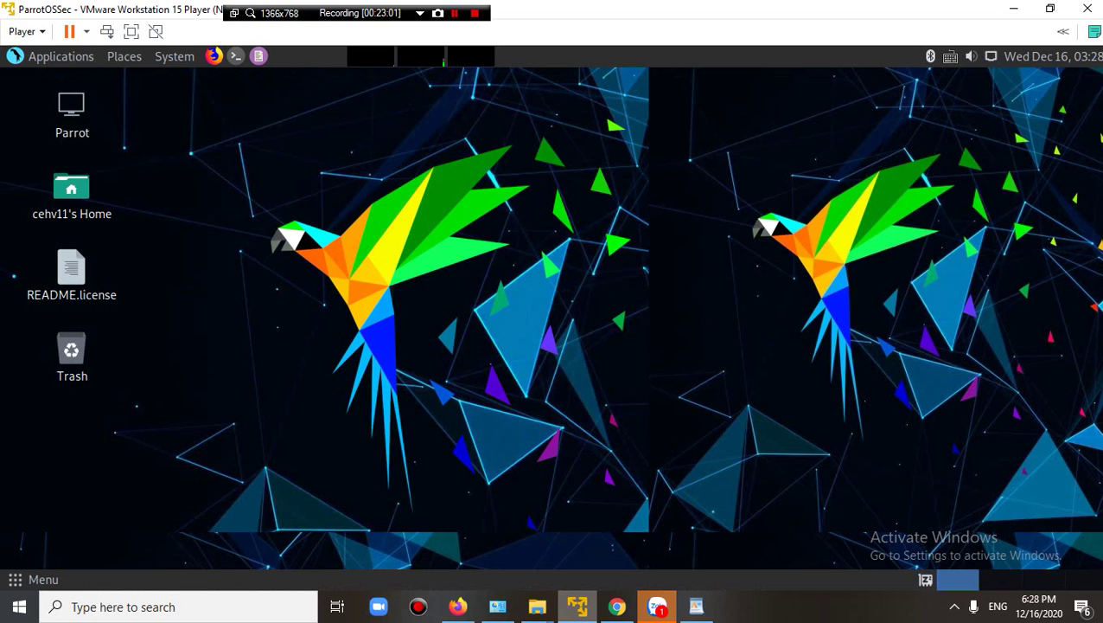
left_click(235, 55)
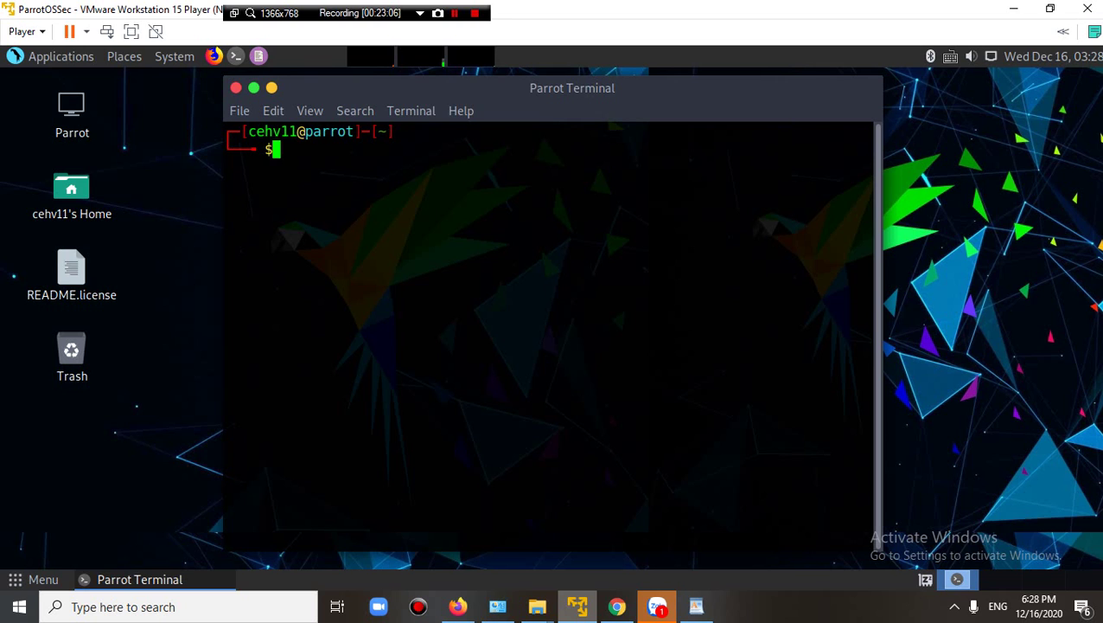
key("Return")
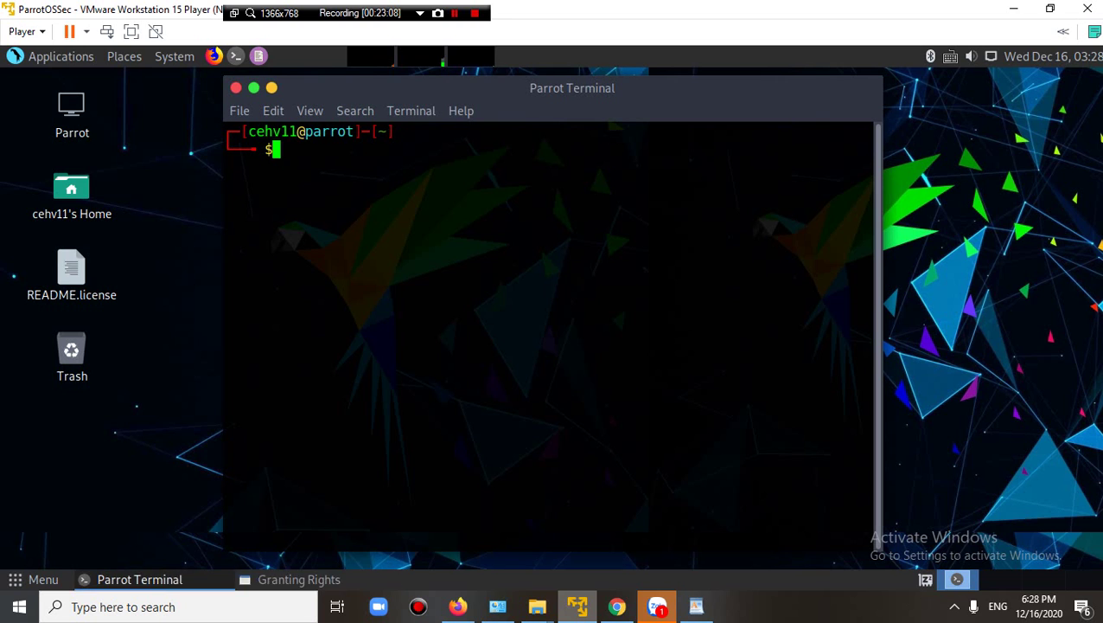